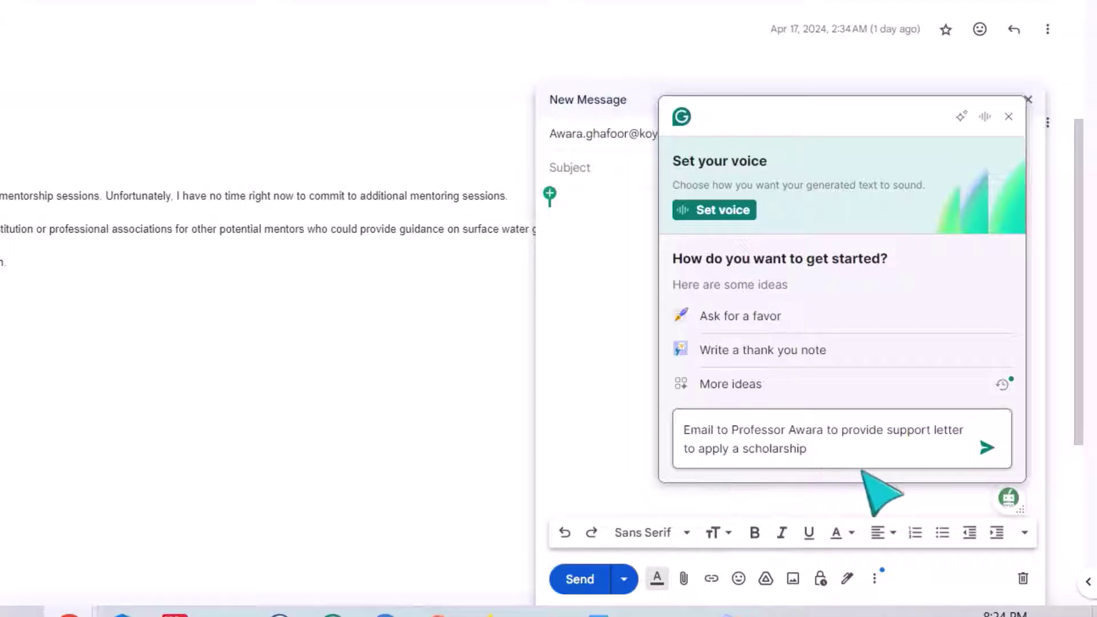
- Submit Grammarly's prompt in the Gmail compose window to generate the support-letter email draft
click(987, 448)
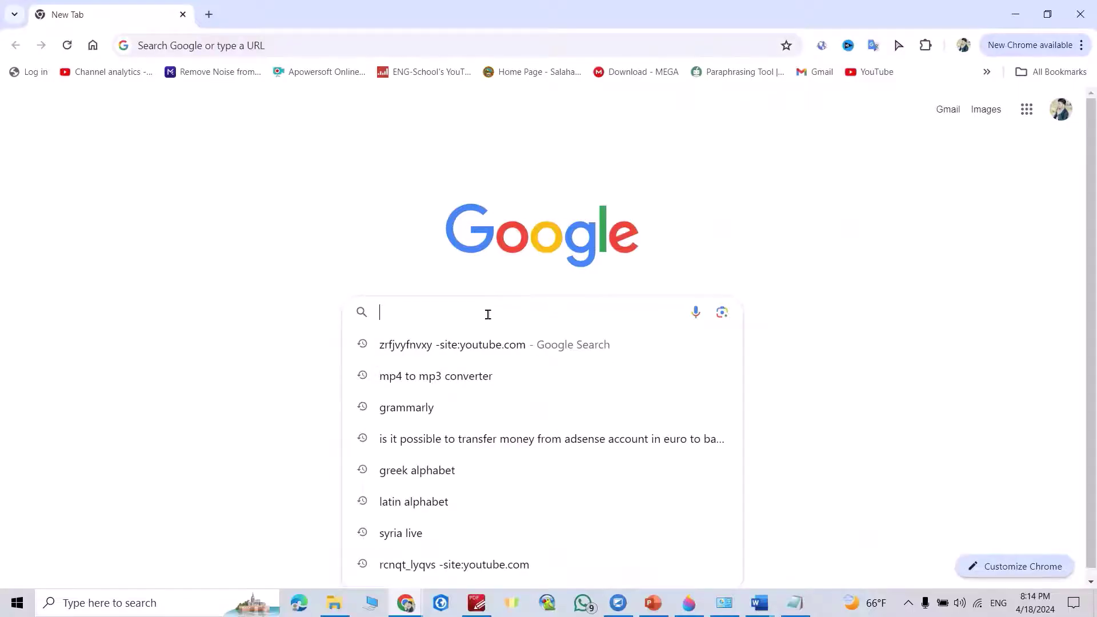
- Search Google for grammarly, open grammarly.com and sign in with an existing account
text(g)
click(428, 375)
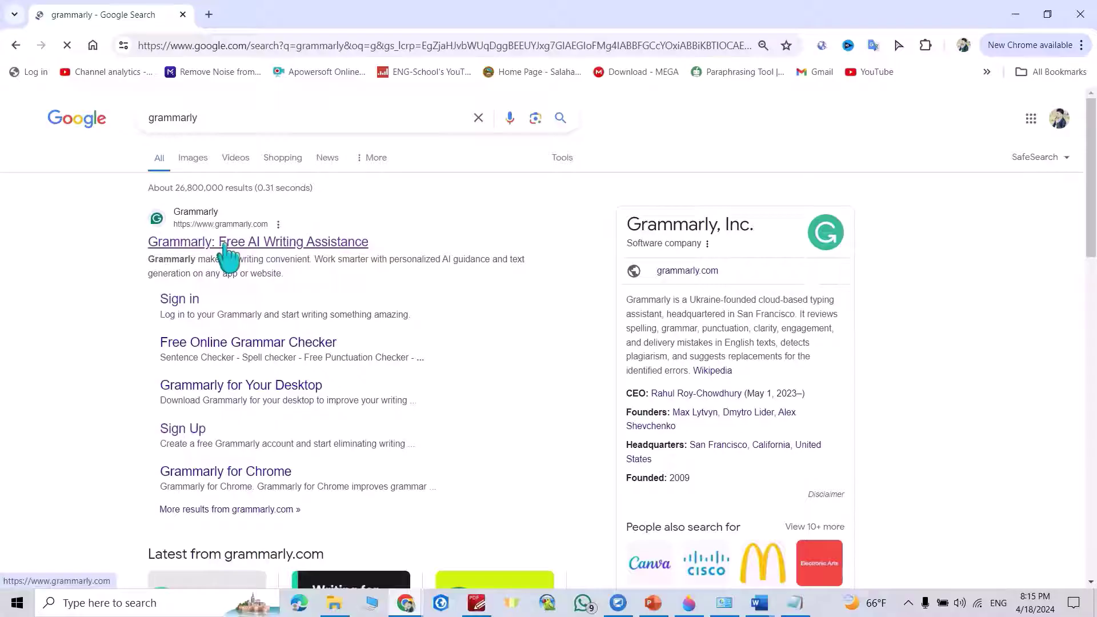
click(317, 251)
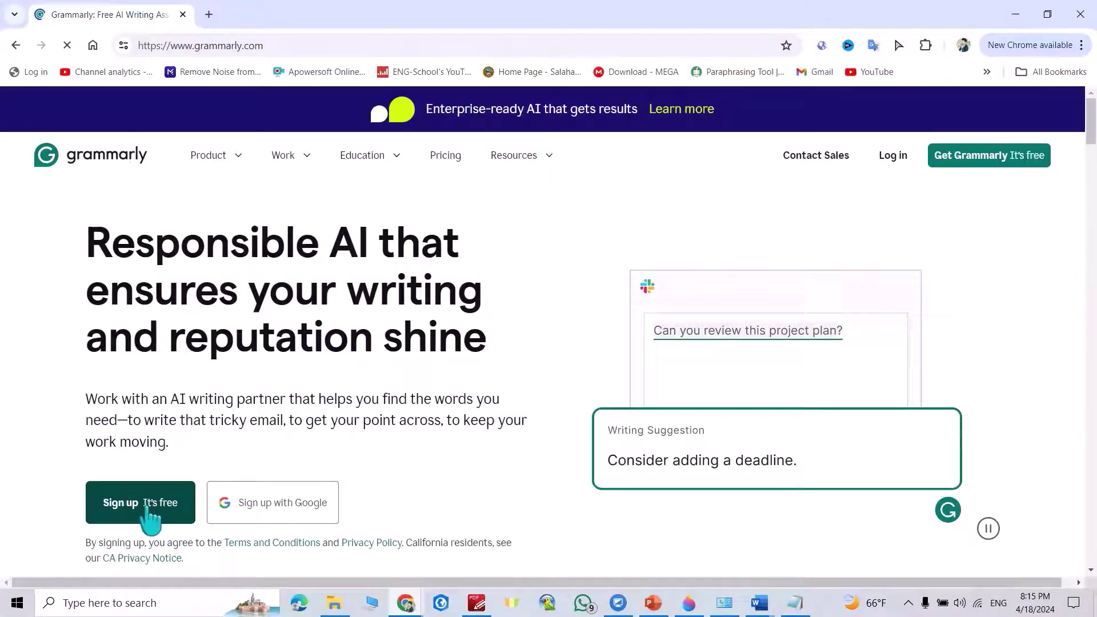
click(147, 515)
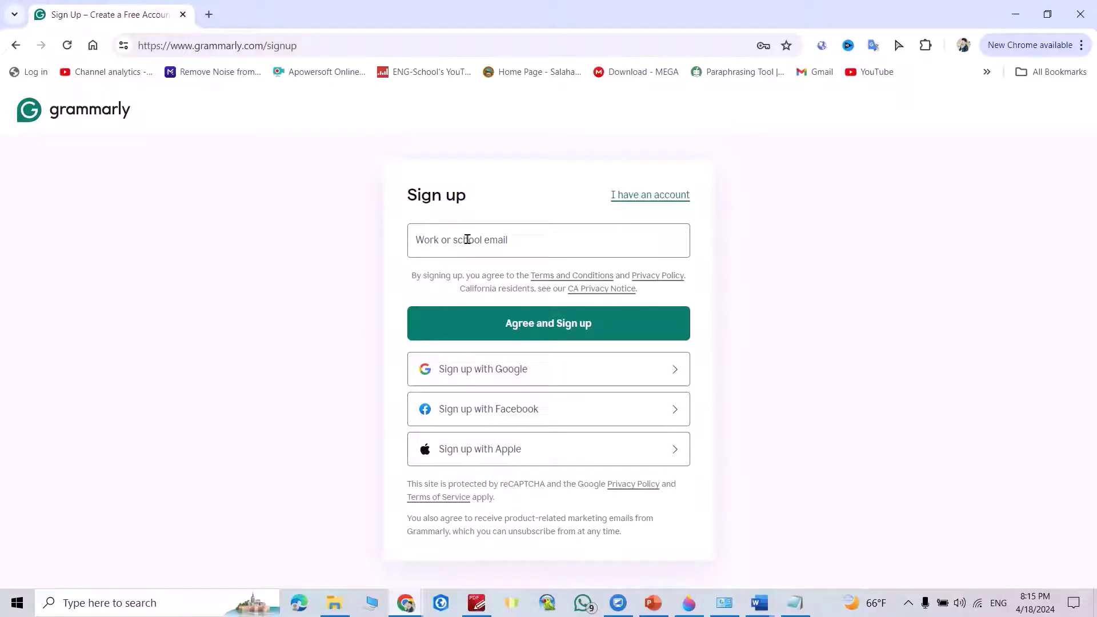
click(649, 197)
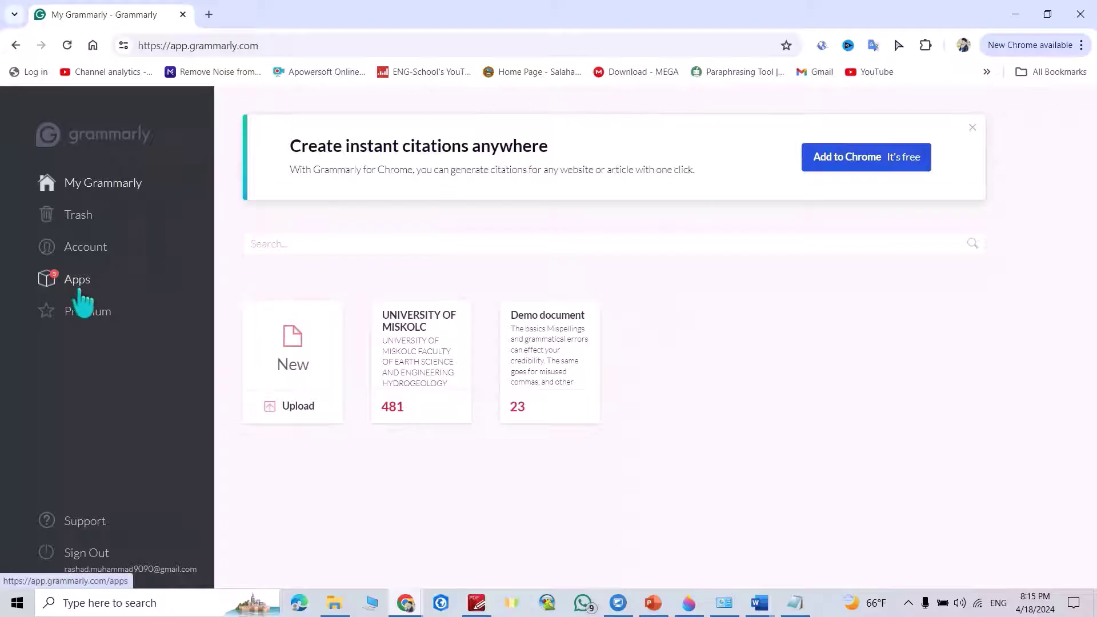
- Re-install Grammarly for Windows from the Apps page and show the downloaded installer
click(83, 298)
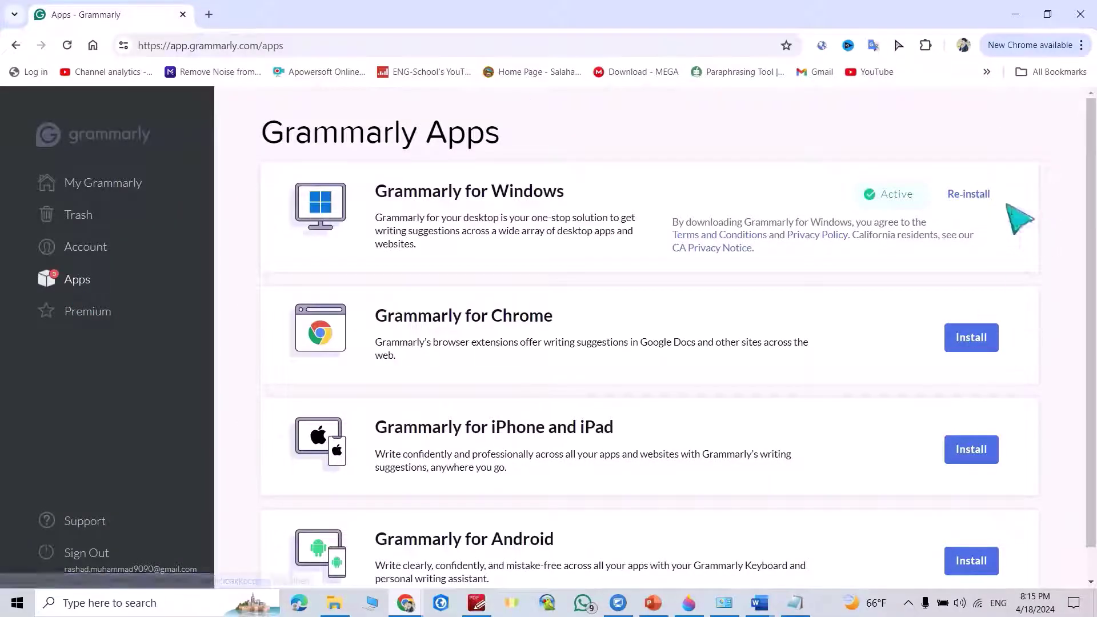
click(969, 195)
click(938, 45)
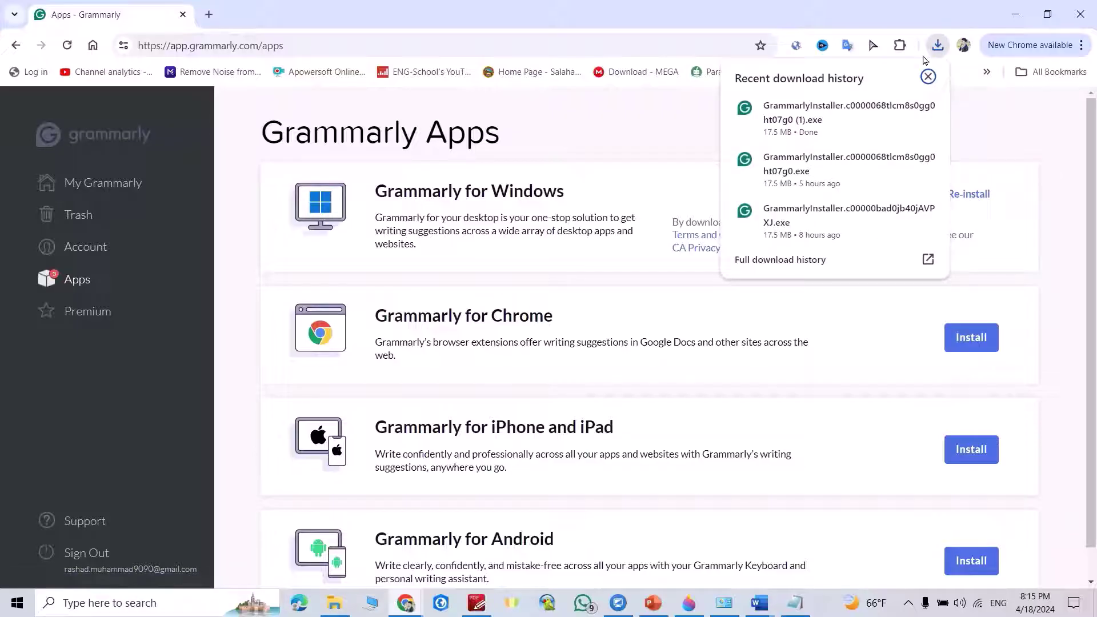
- Run the newest GrammarlyInstaller from Downloads as administrator and confirm the completed setup
click(901, 108)
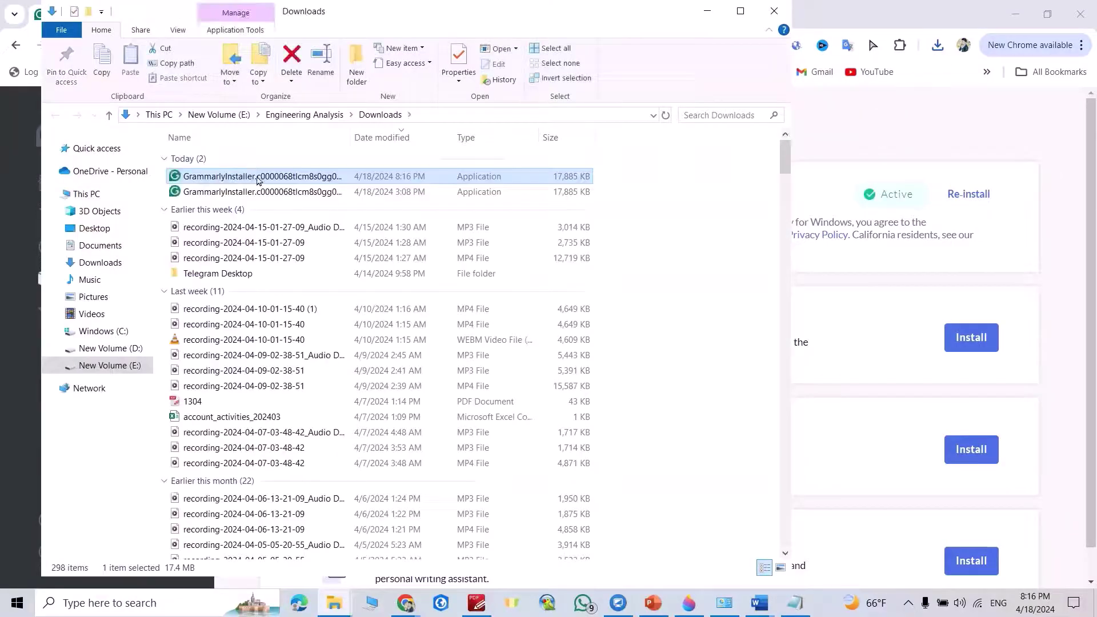
right_click(258, 181)
click(306, 221)
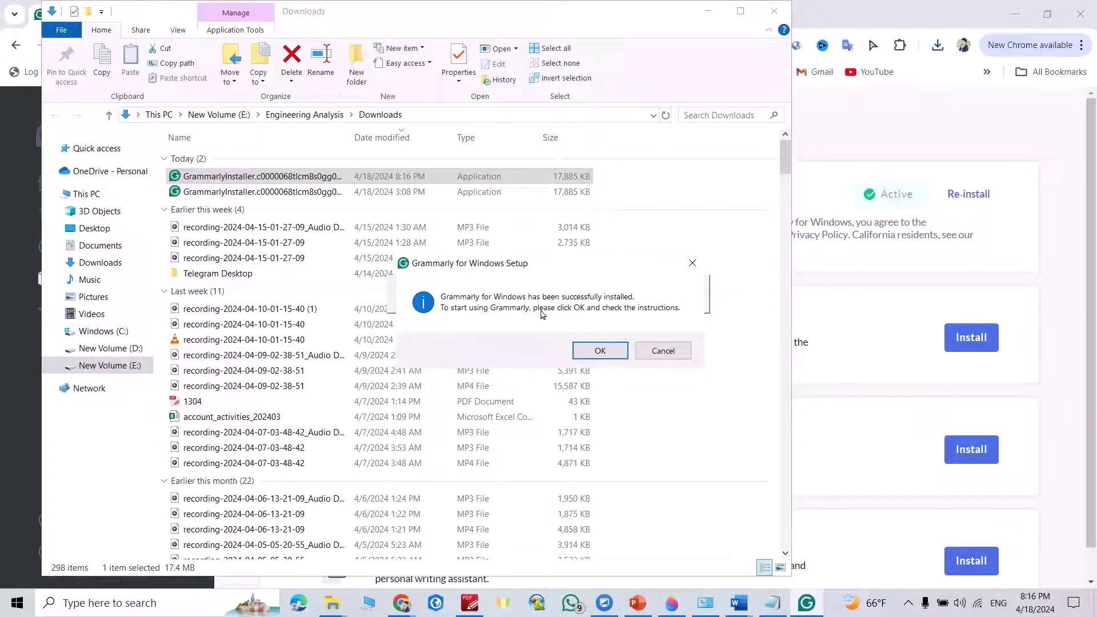
click(602, 351)
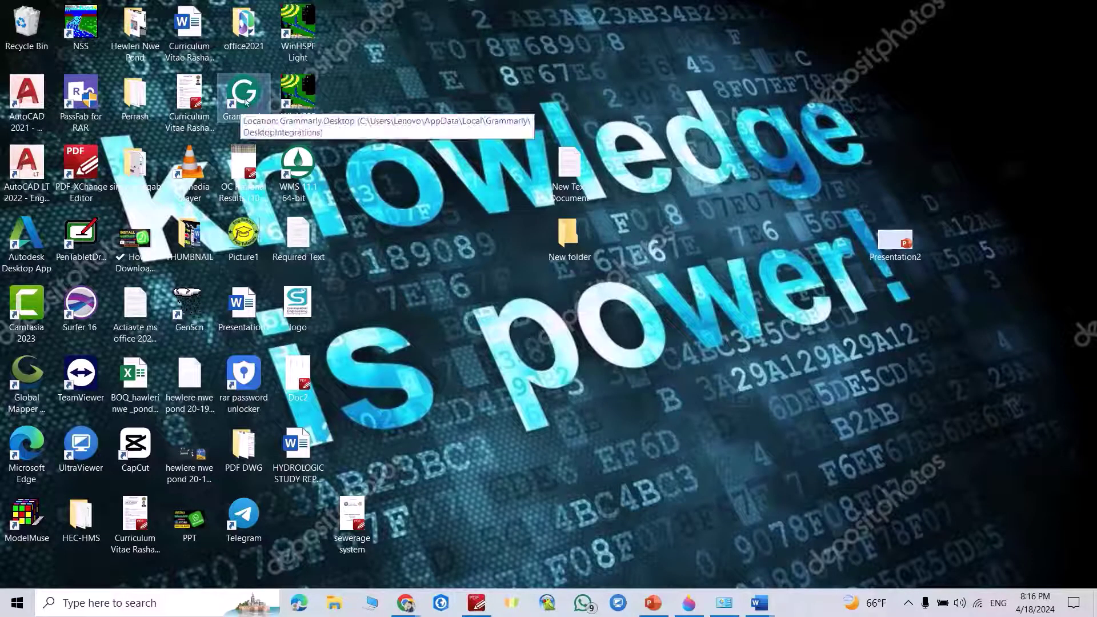
double_click(247, 96)
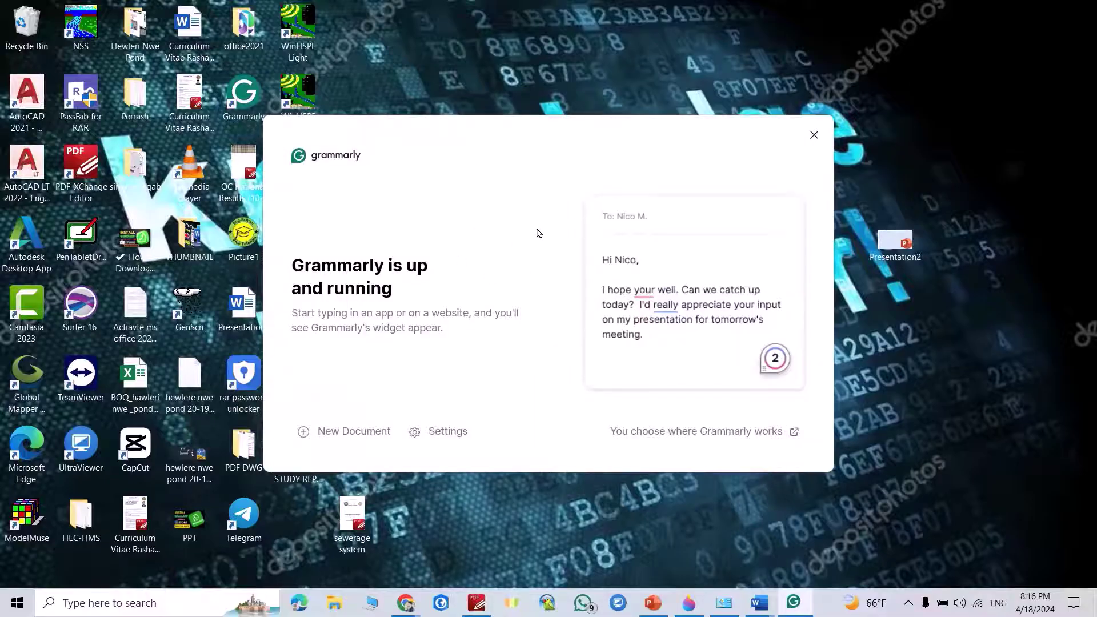
click(448, 433)
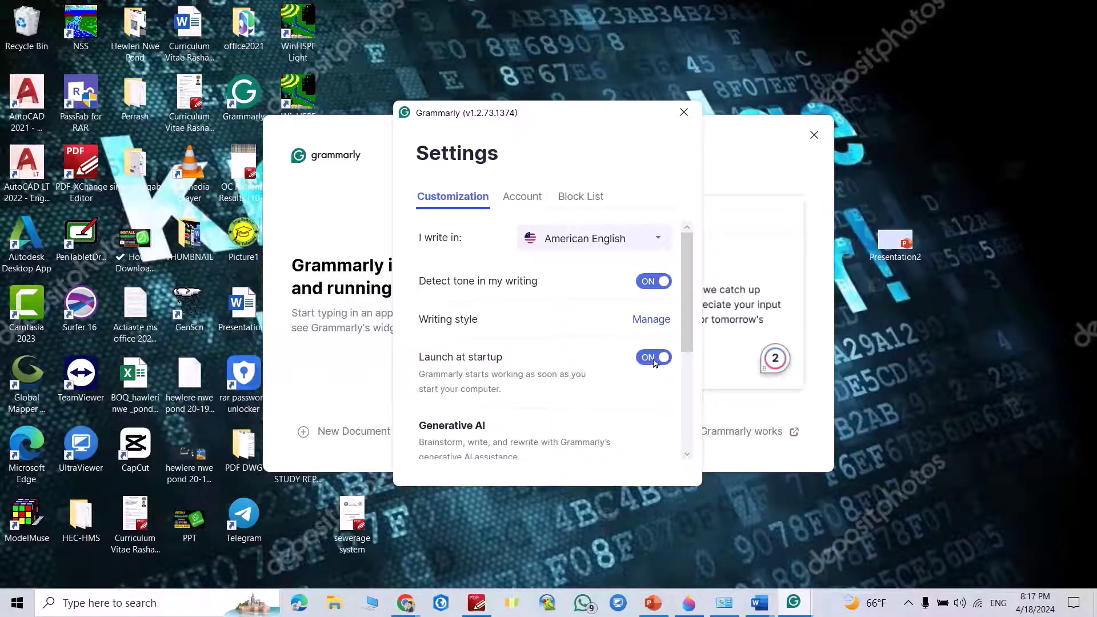
scroll(679, 287, down, 3)
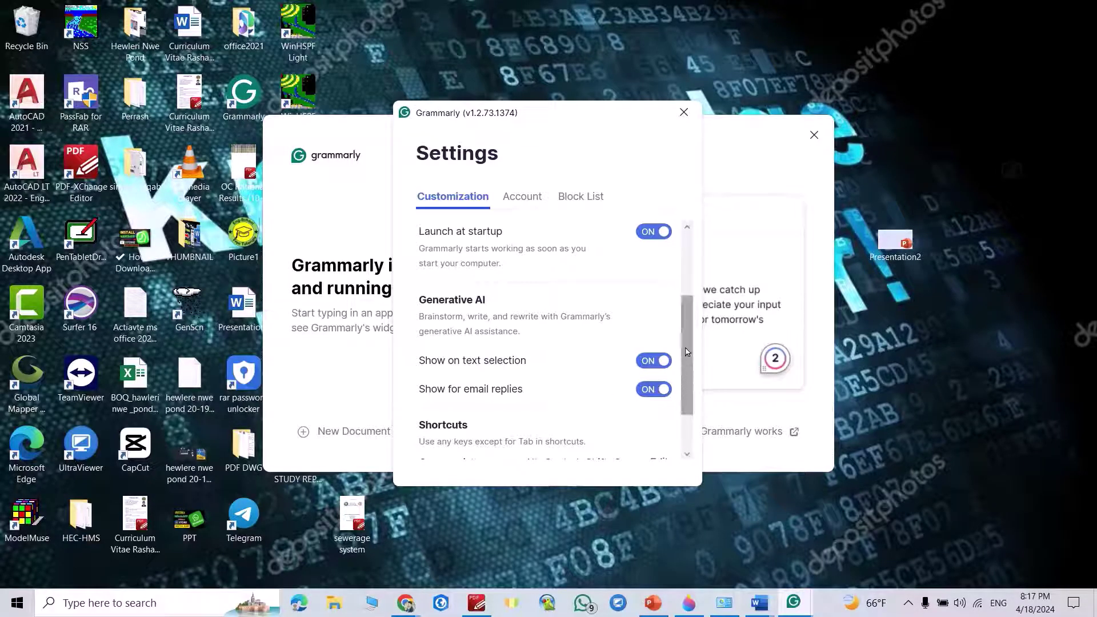
scroll(679, 276, down, 2)
click(684, 114)
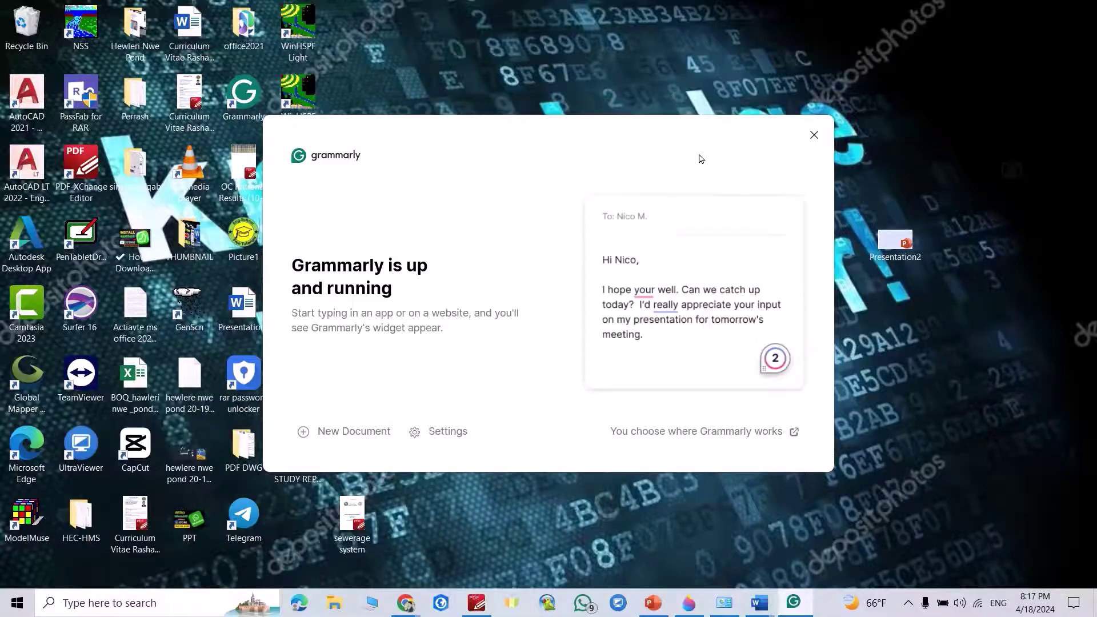
click(814, 136)
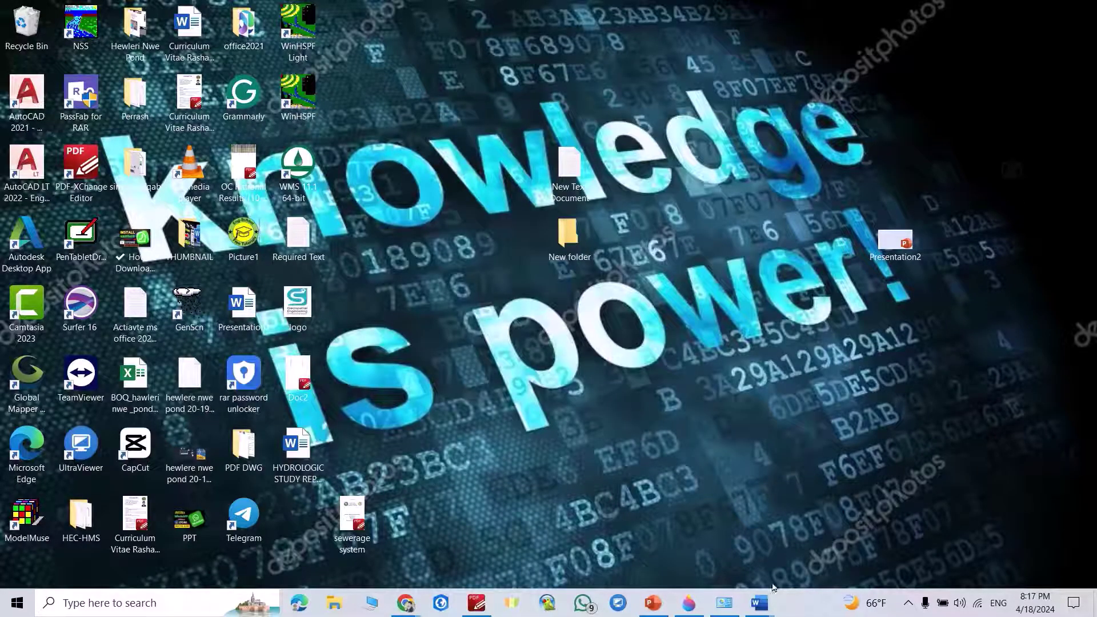
- Ask Grammarly in Document1 for 'An essay abut elbert einstein' and insert the 379-word essay
mouse_move(766, 598)
click(725, 515)
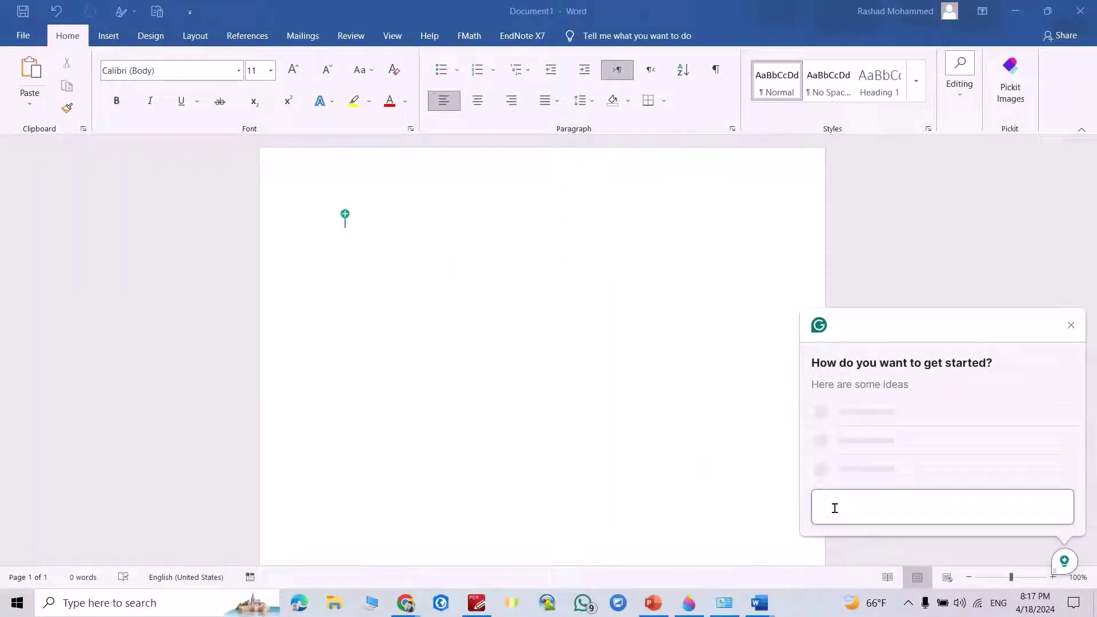
text(An)
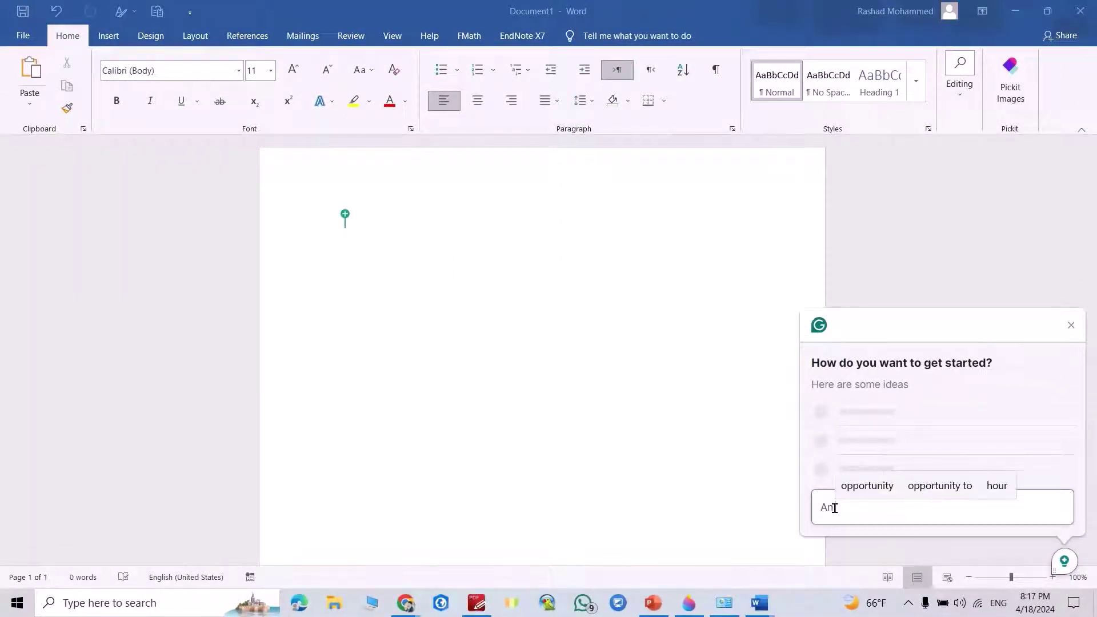
text( essay abut elbert e)
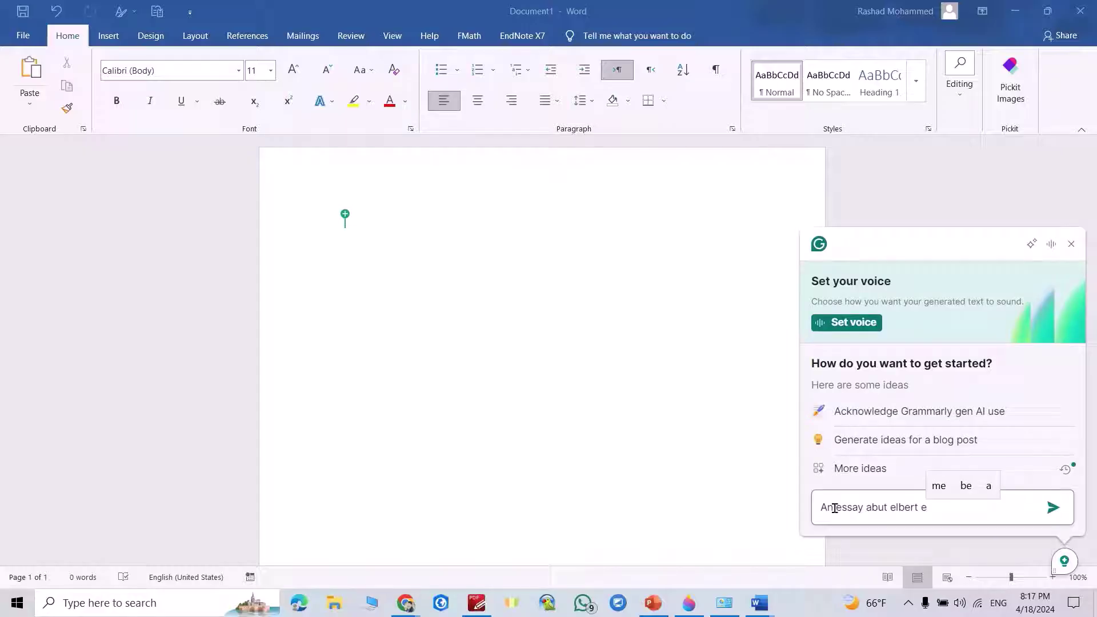
text(instein)
click(1054, 508)
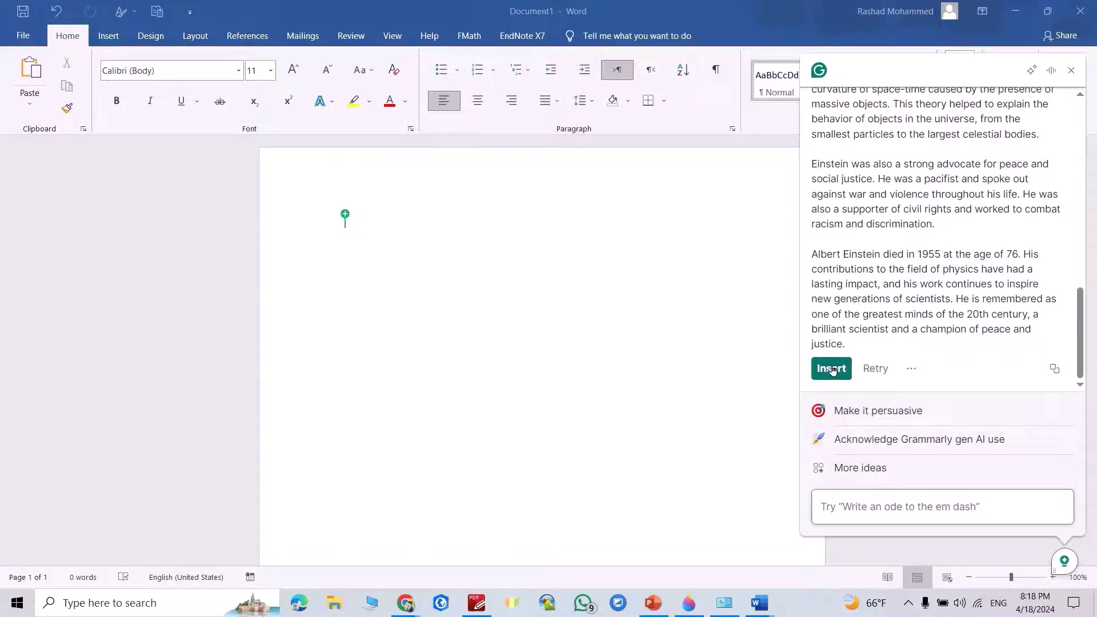
click(832, 371)
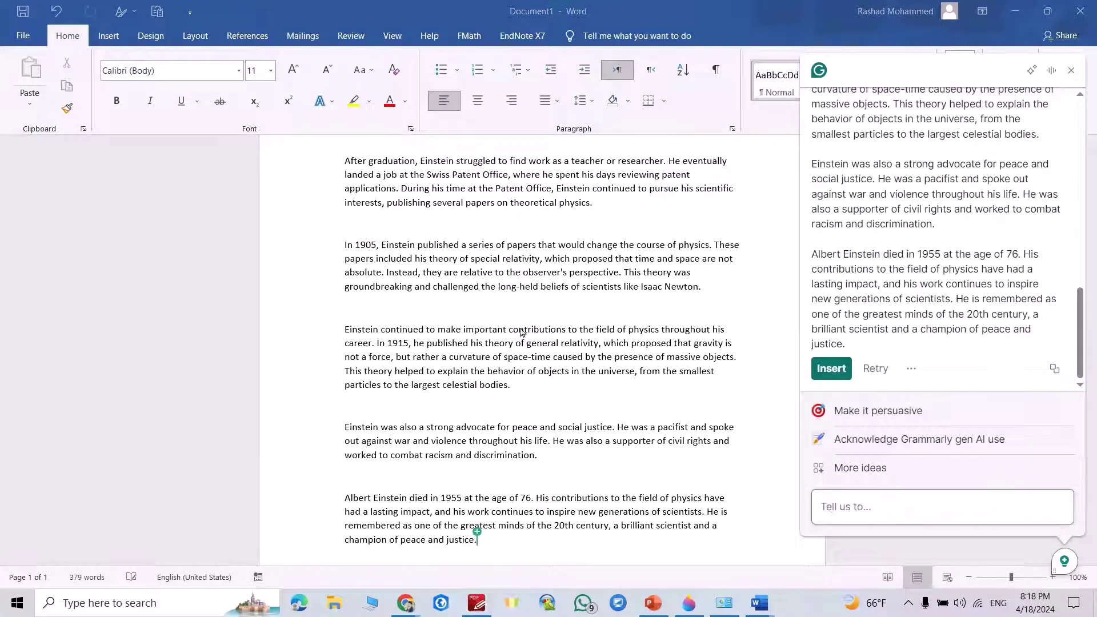
scroll(495, 462, up, 5)
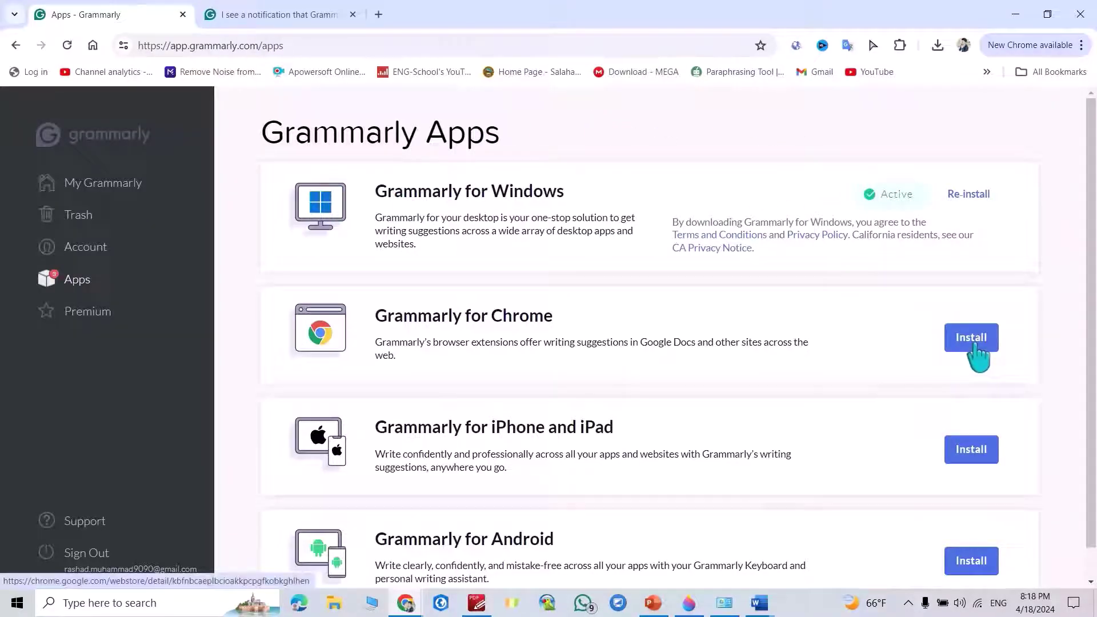
- Install the Grammarly: AI Writing and Grammar Checker App extension from the Chrome Web Store
click(975, 346)
click(880, 180)
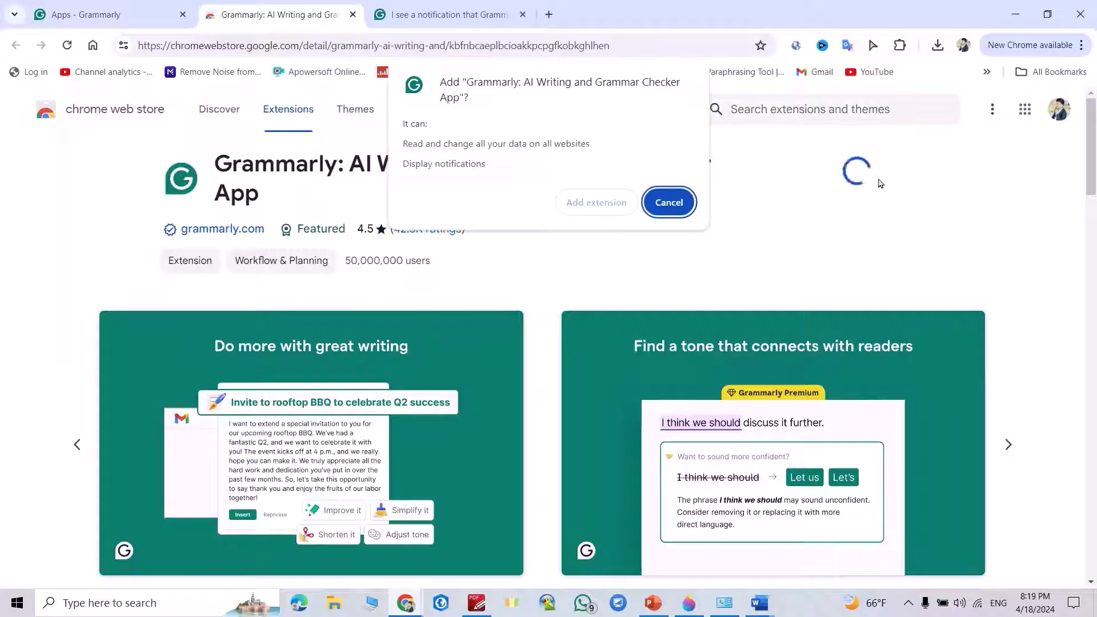
click(583, 205)
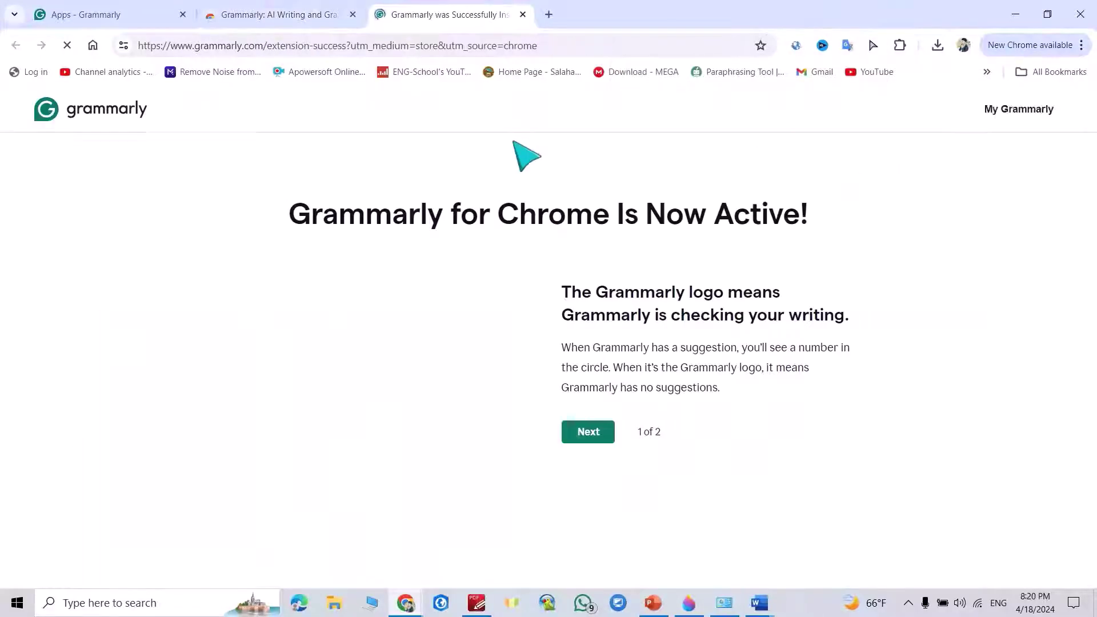
- Step through the extension welcome pages to 'All set!' and choose Try in Gmail
click(589, 437)
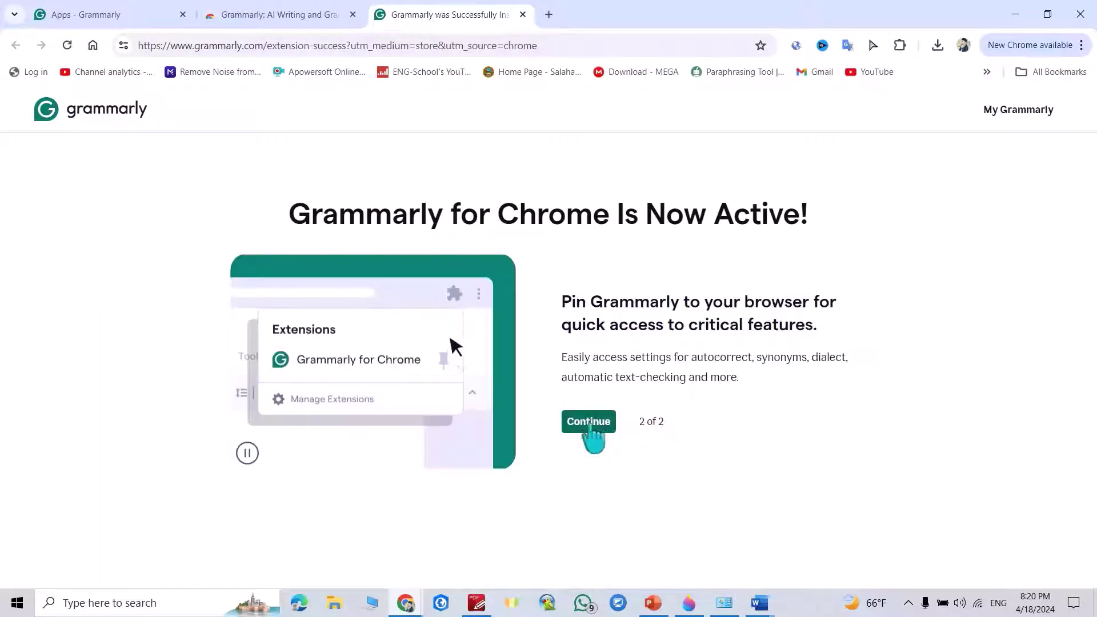
click(590, 424)
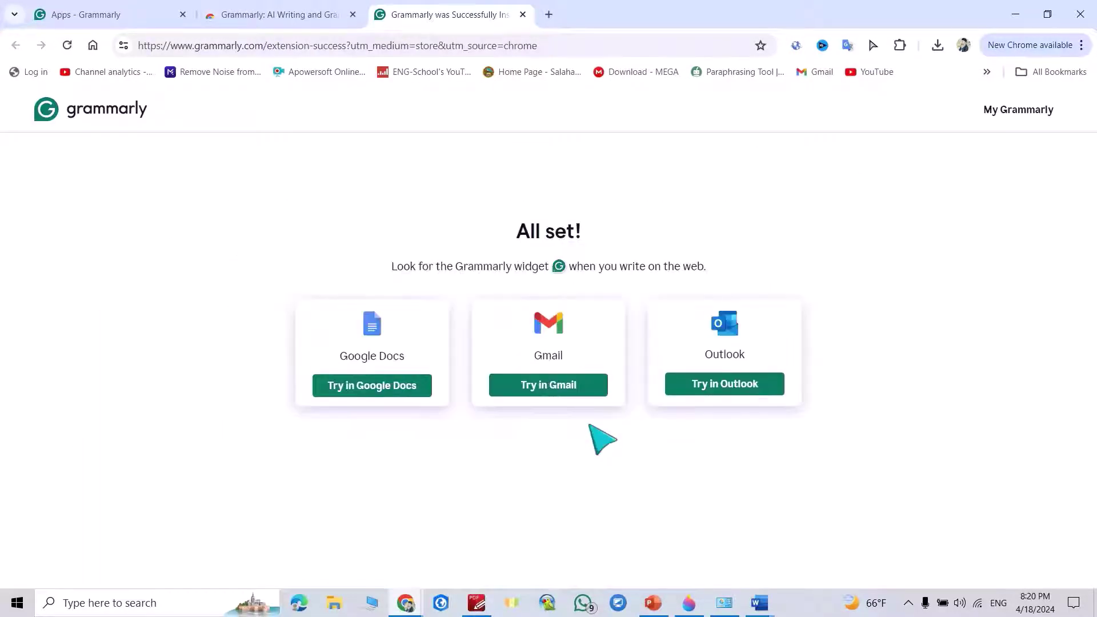
click(564, 403)
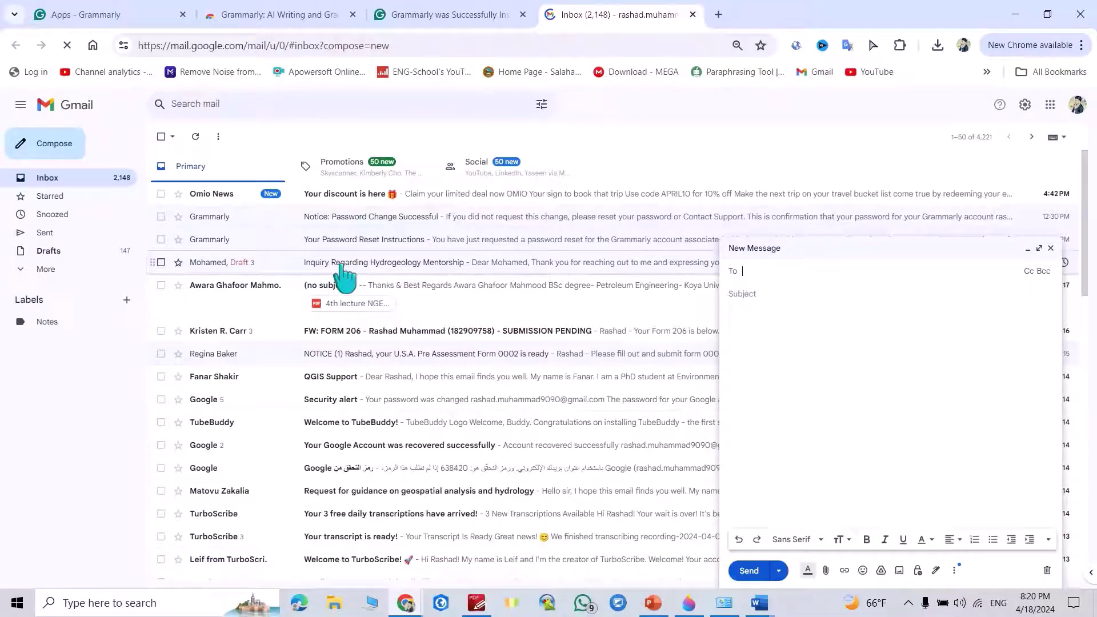
- Open the Hydrogeology Mentorship email and ask Grammarly for a quick reply: 'I have no time right now'
click(341, 267)
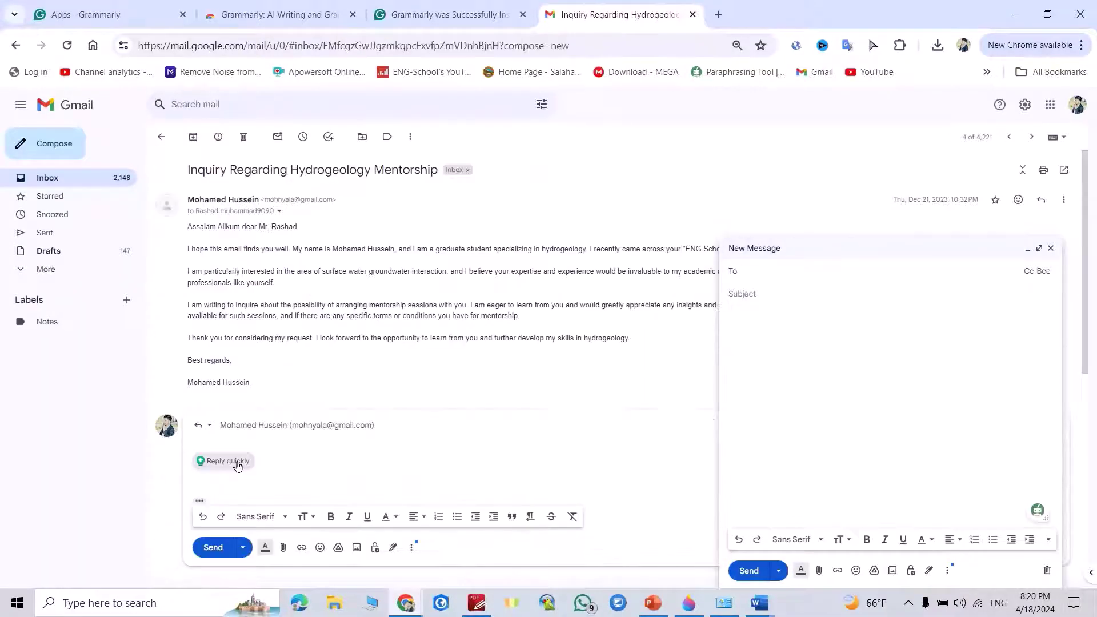
click(232, 467)
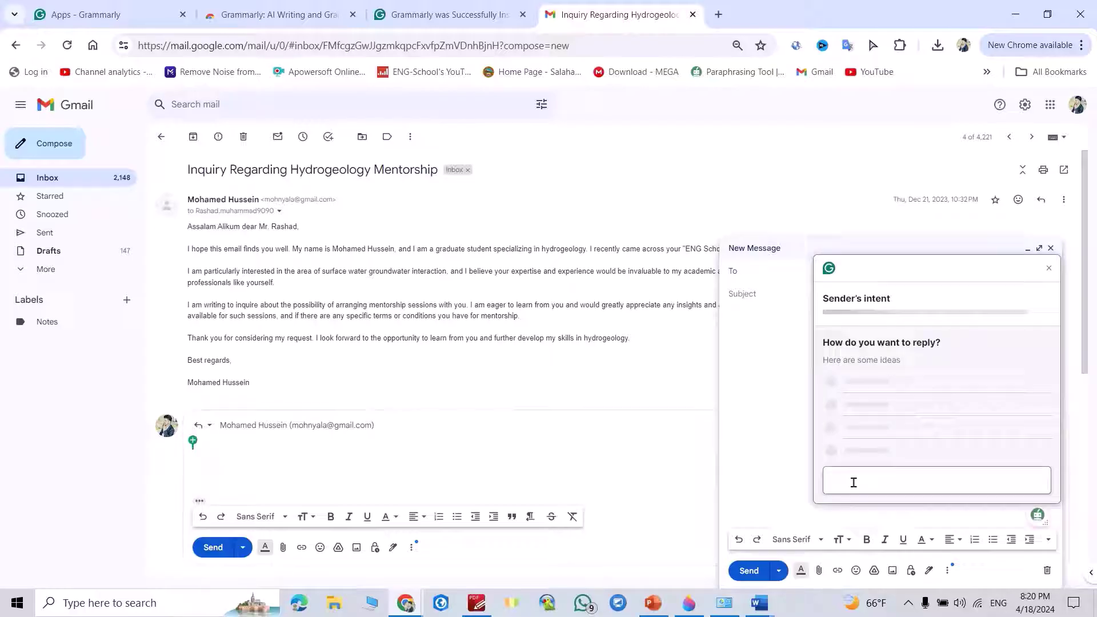
text(I have no)
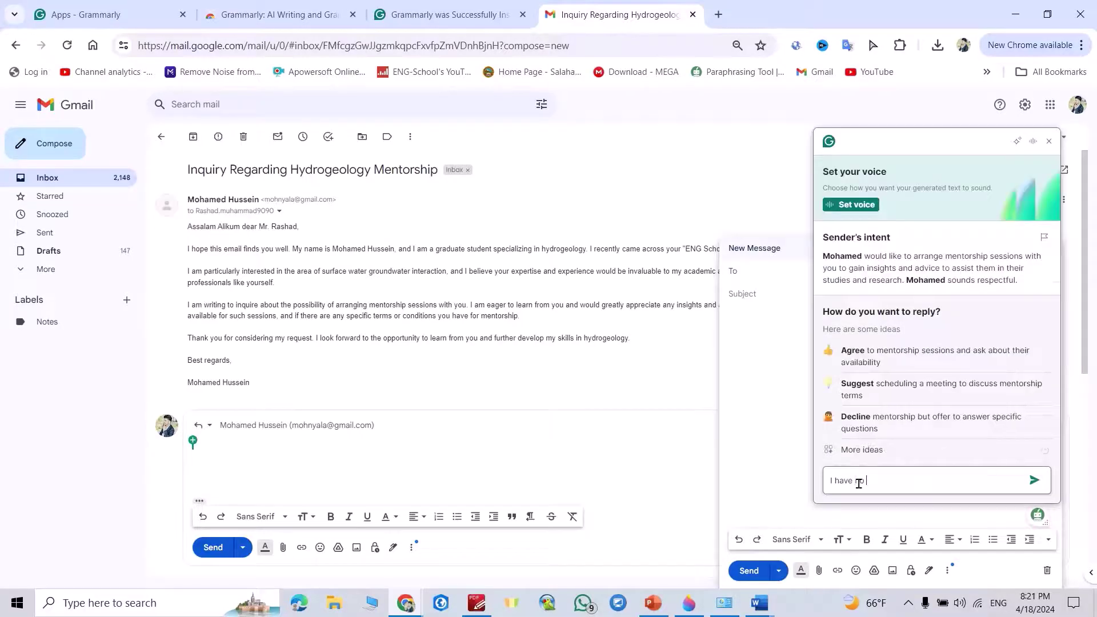
text( time right now)
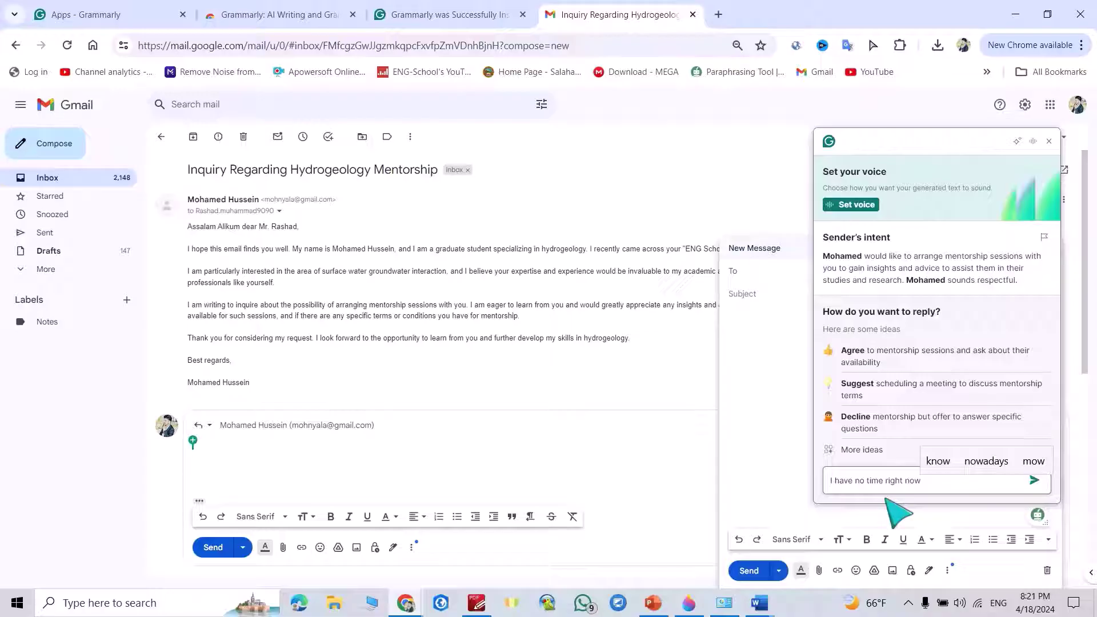
click(1034, 480)
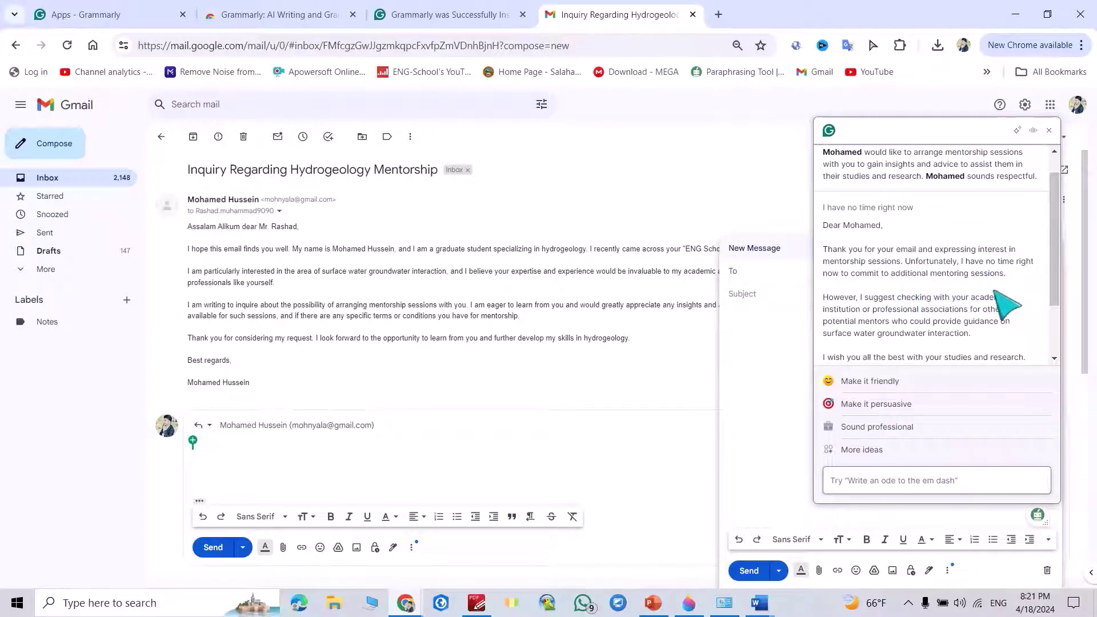
- Insert Grammarly's drafted reply into the message and send it
scroll(1052, 245, down, 2)
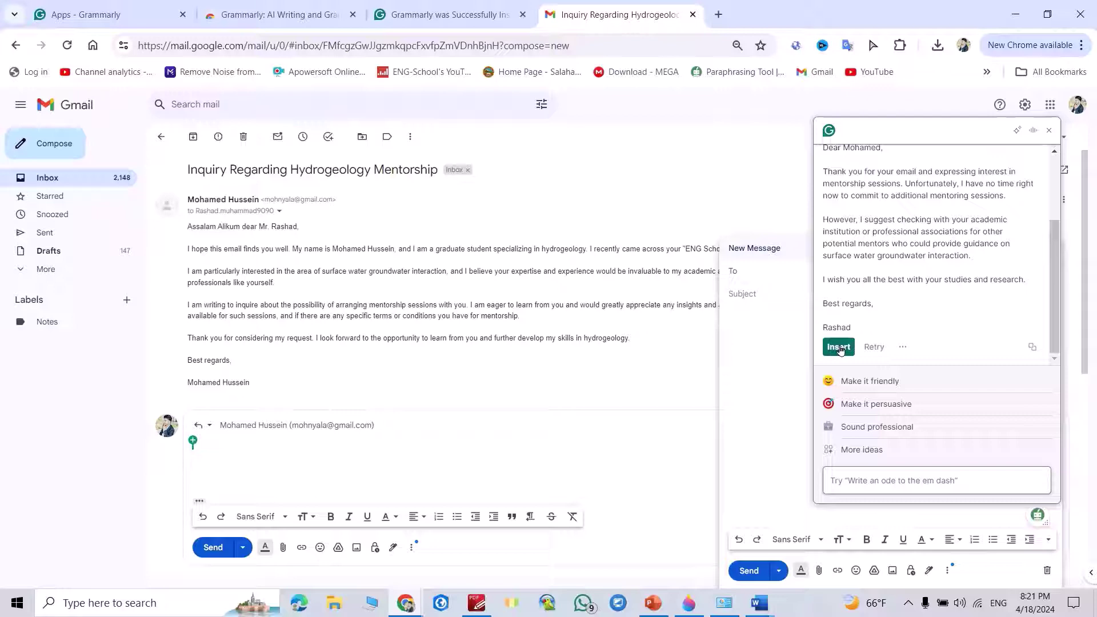
click(839, 347)
scroll(301, 377, down, 3)
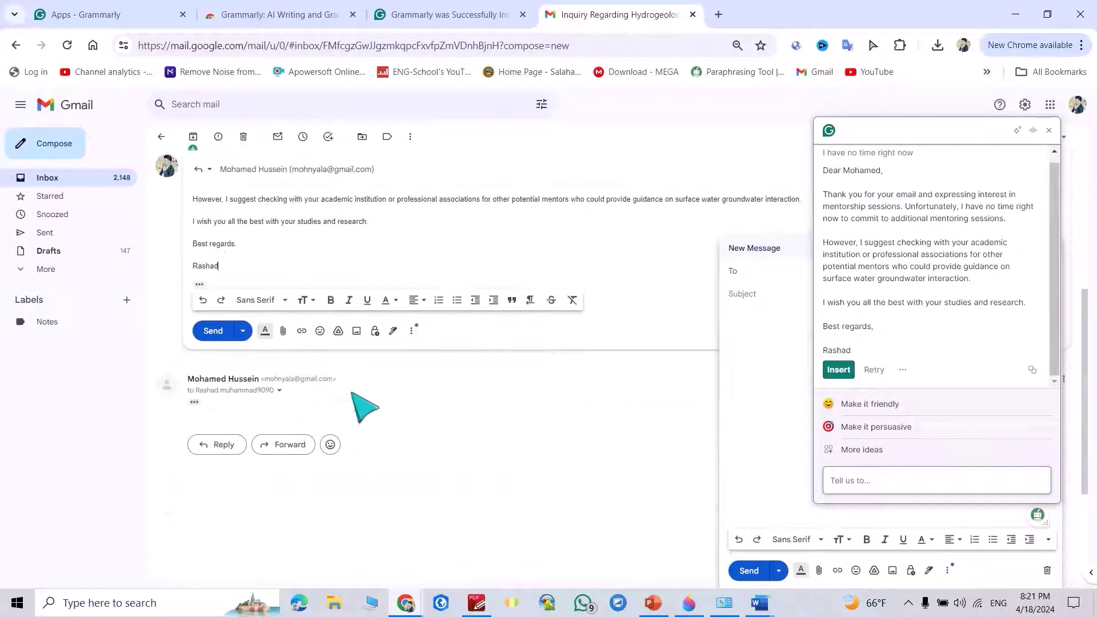
click(213, 331)
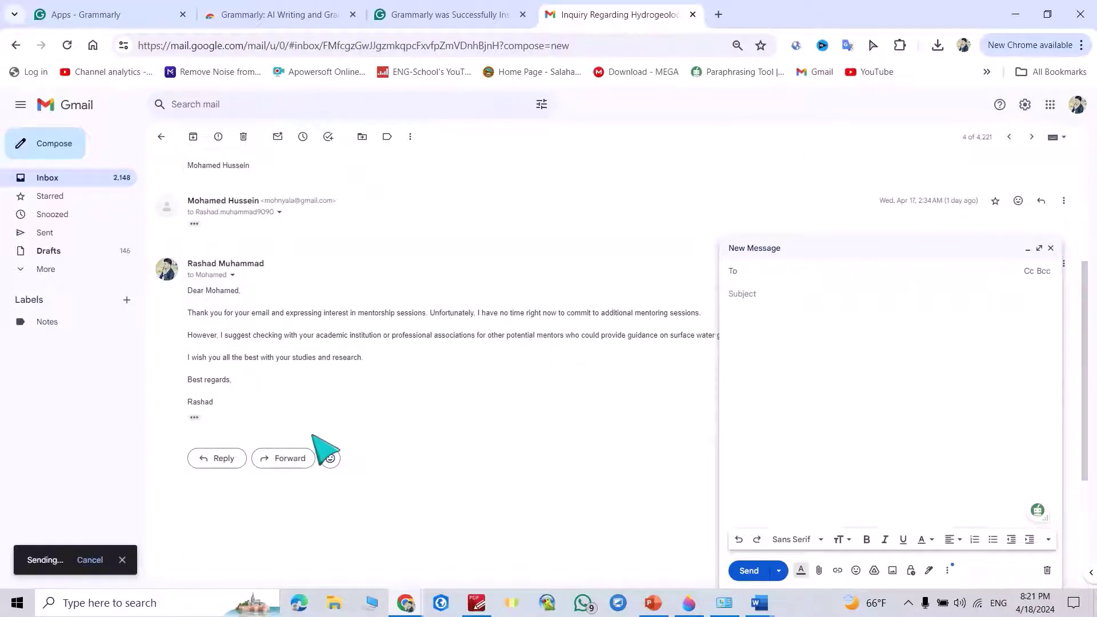
- Compose a new email to the professor's address and enter a Grammarly prompt requesting a scholarship support letter
click(51, 144)
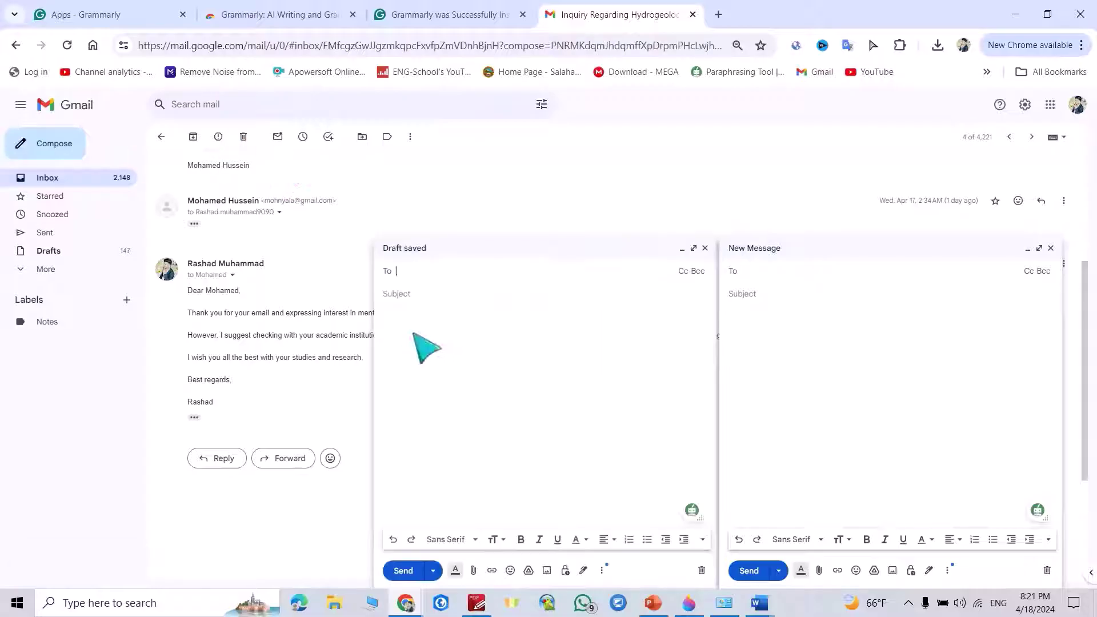
text(awa)
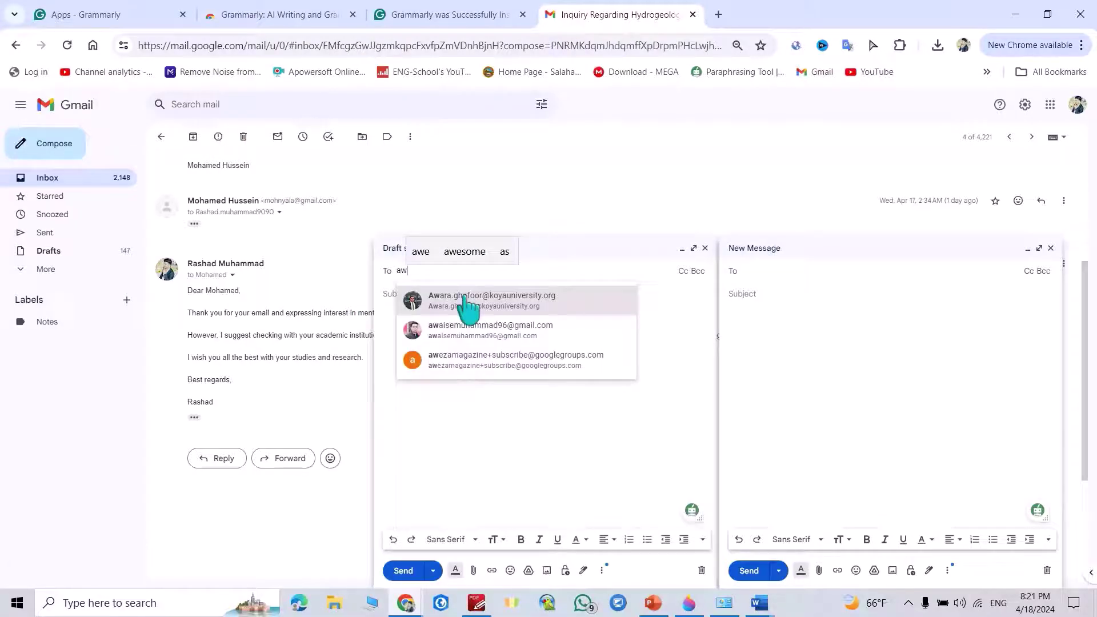
click(457, 301)
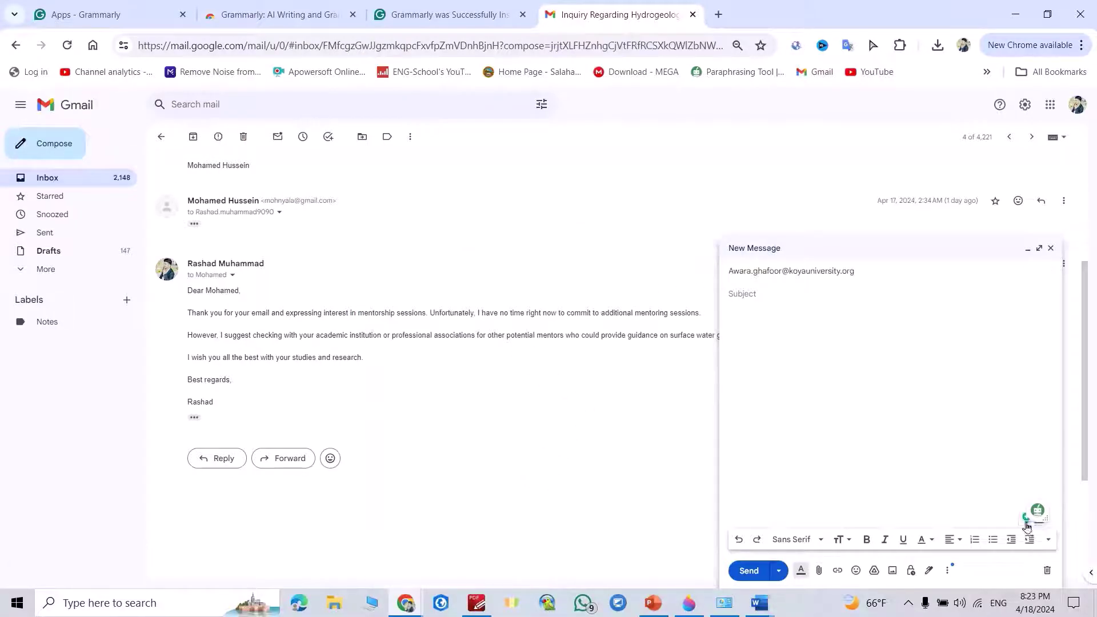
click(1027, 525)
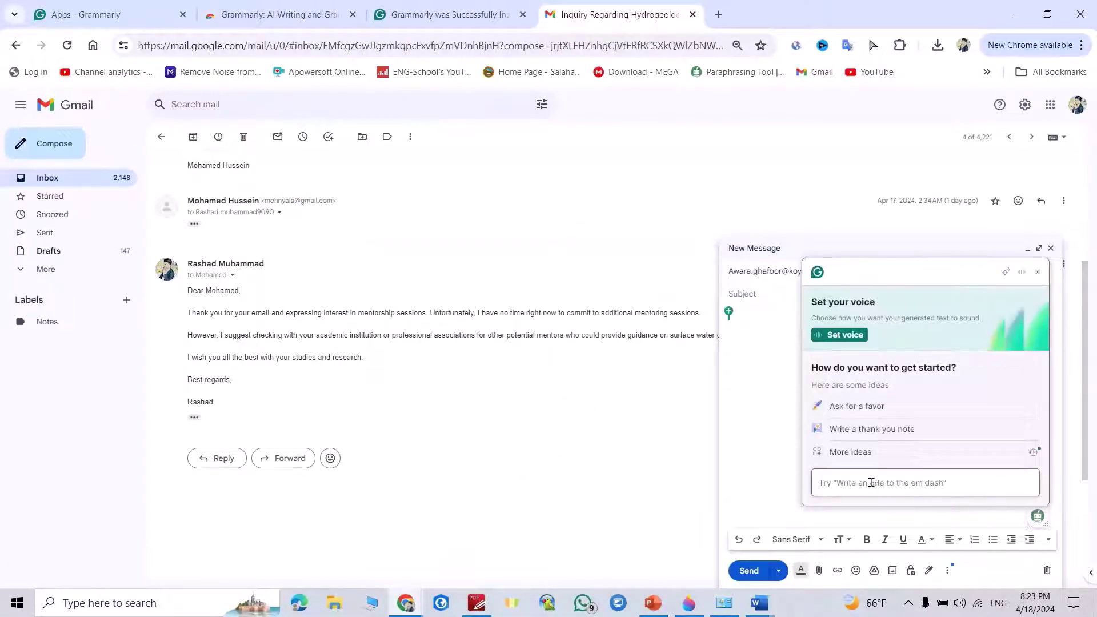
text(Emai)
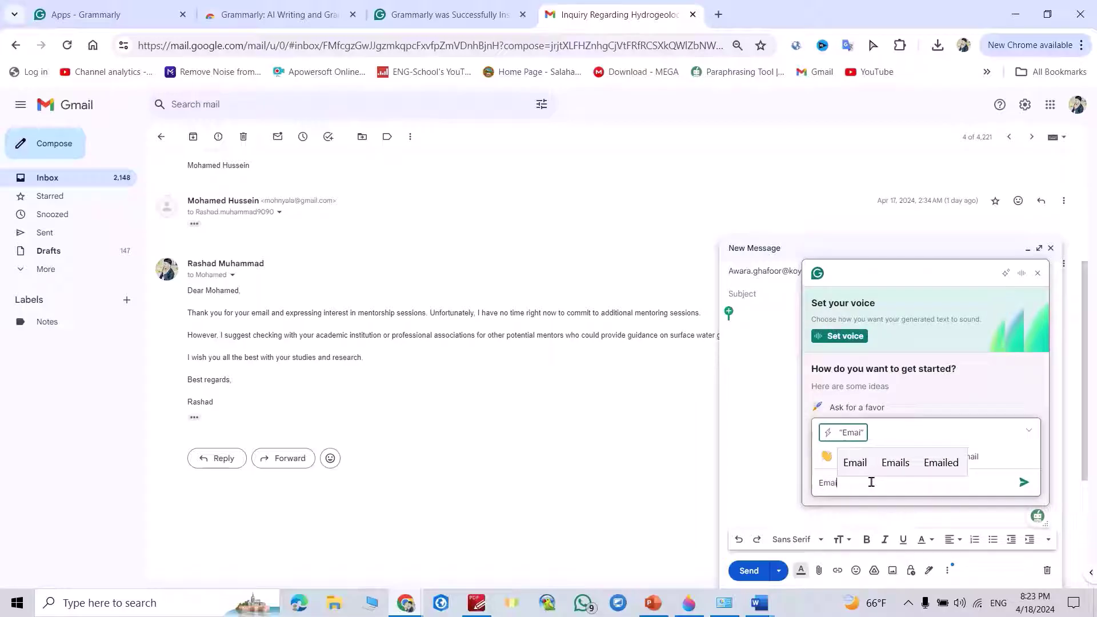
text(l to P)
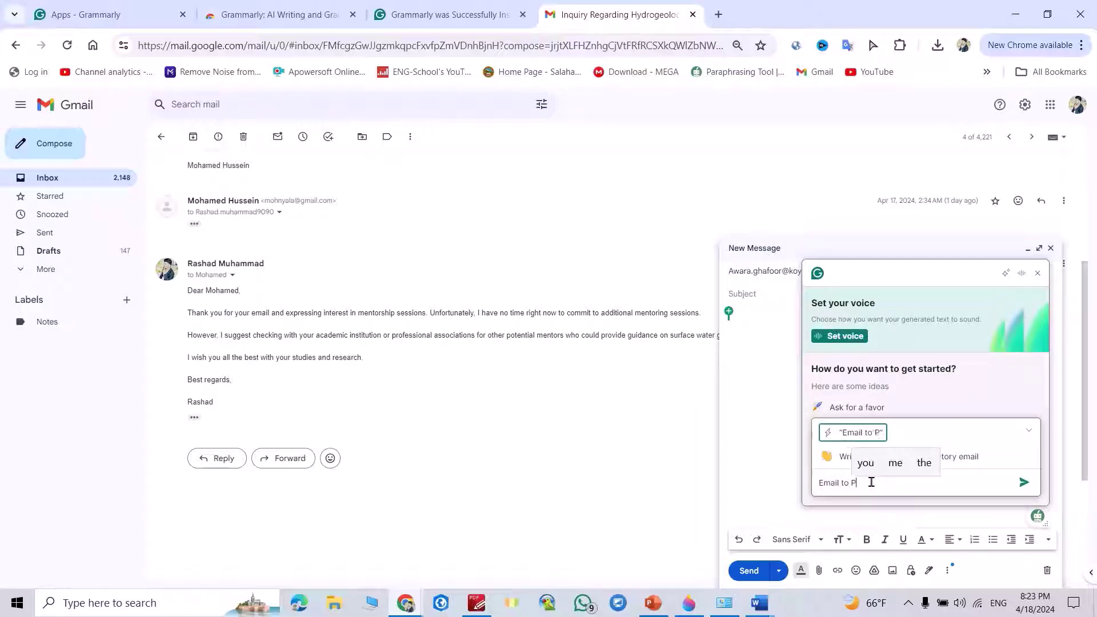
text(rofessor Awara to provide support letter to apply a scholarship)
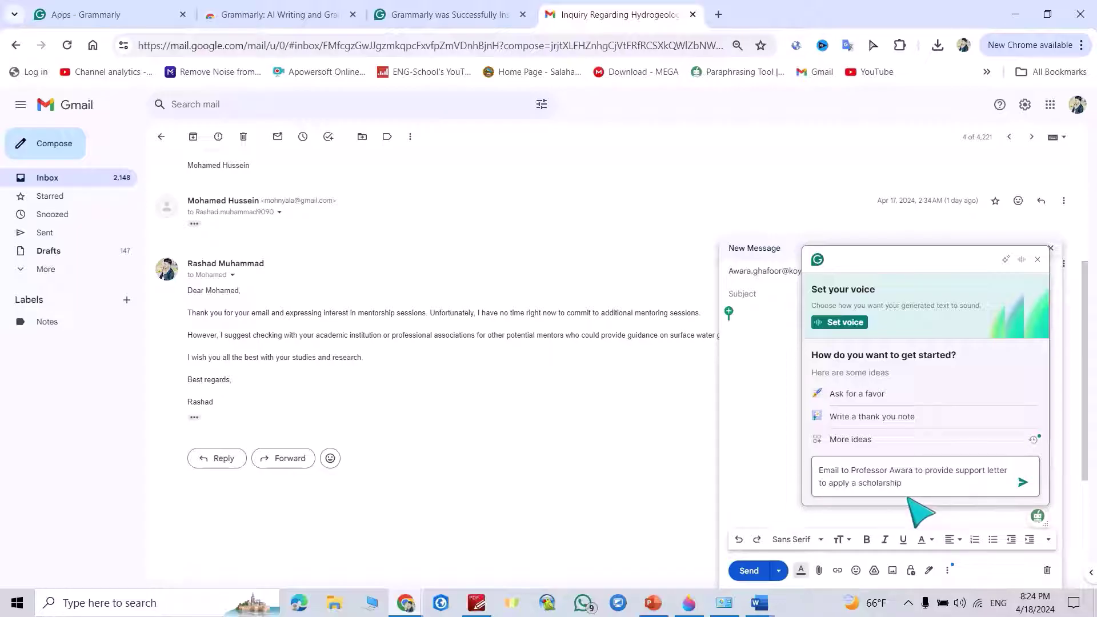
- Submit the prompt so Grammarly generates the support-letter request draft, and review it
click(1023, 484)
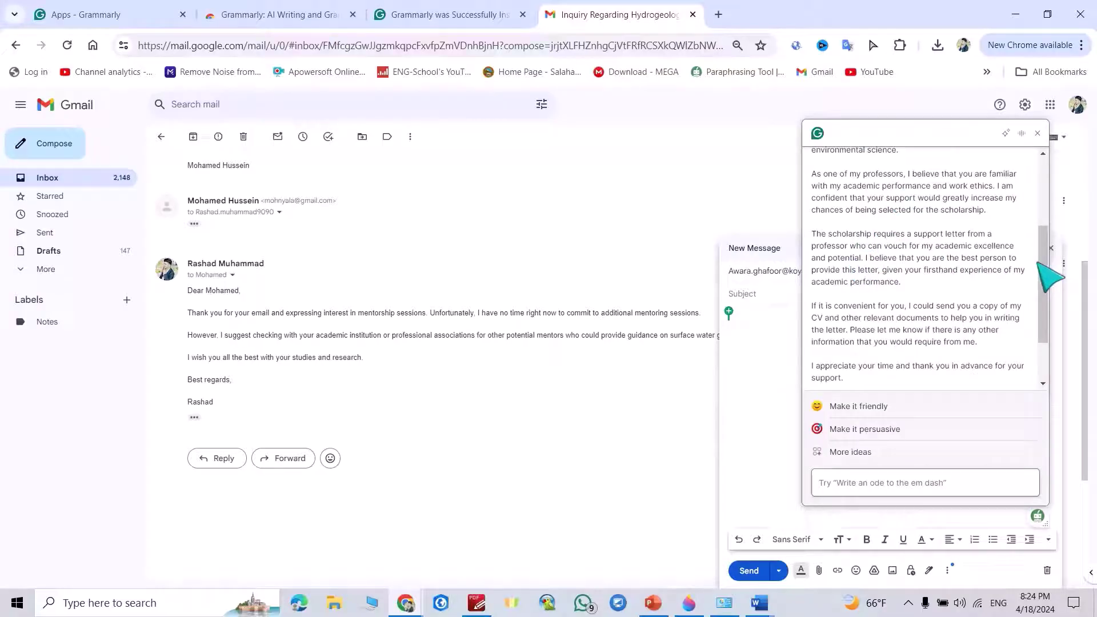
scroll(1045, 268, up, 3)
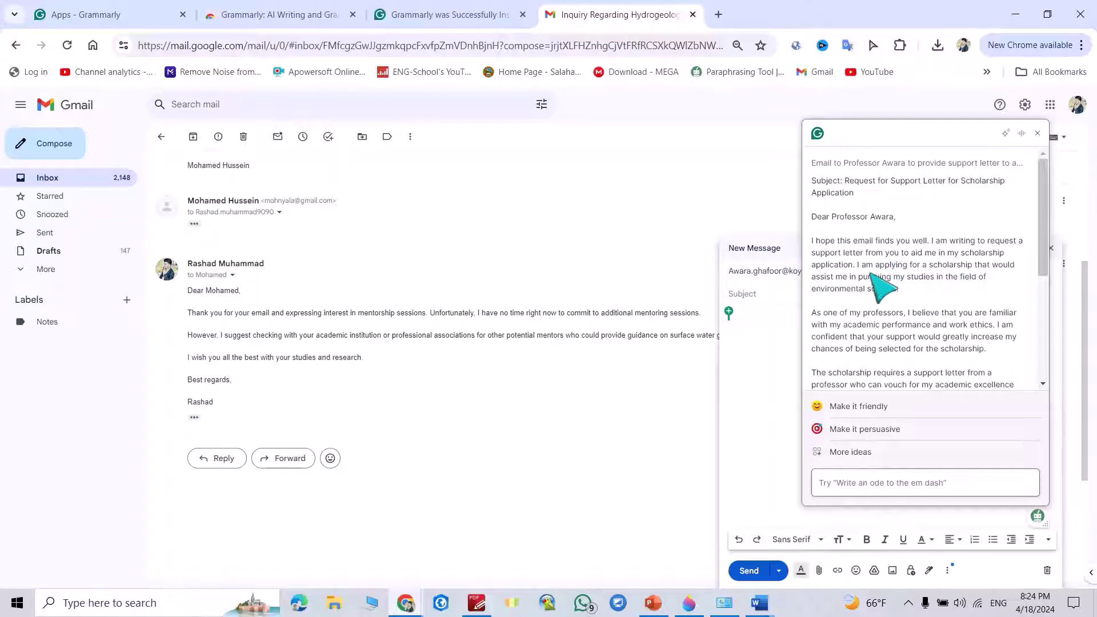
scroll(1042, 254, down, 1)
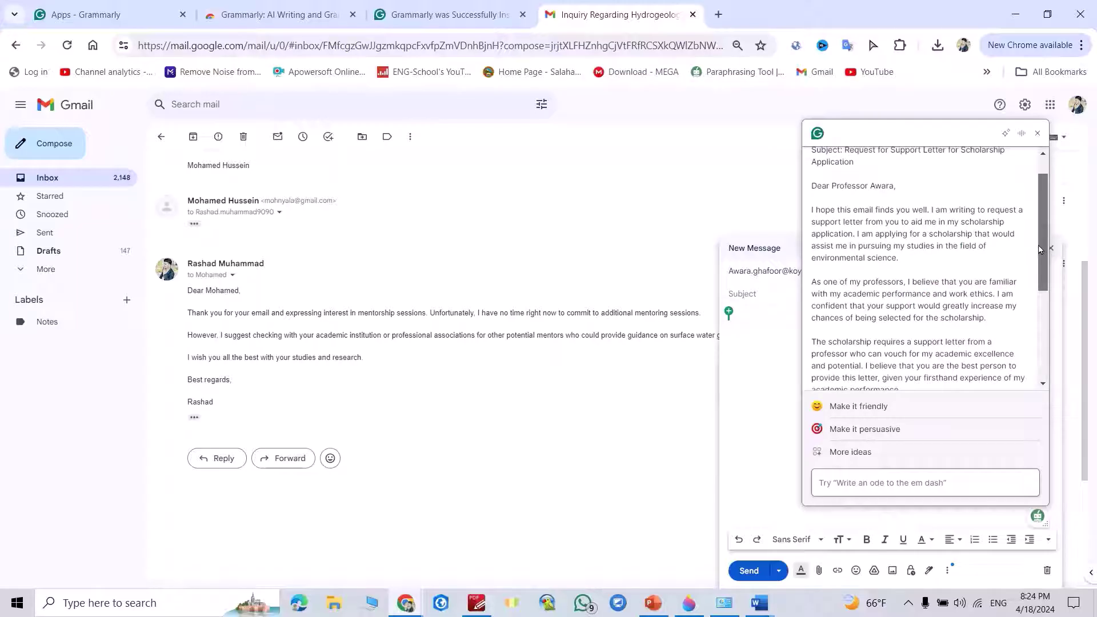
drag(1039, 249, 1040, 260)
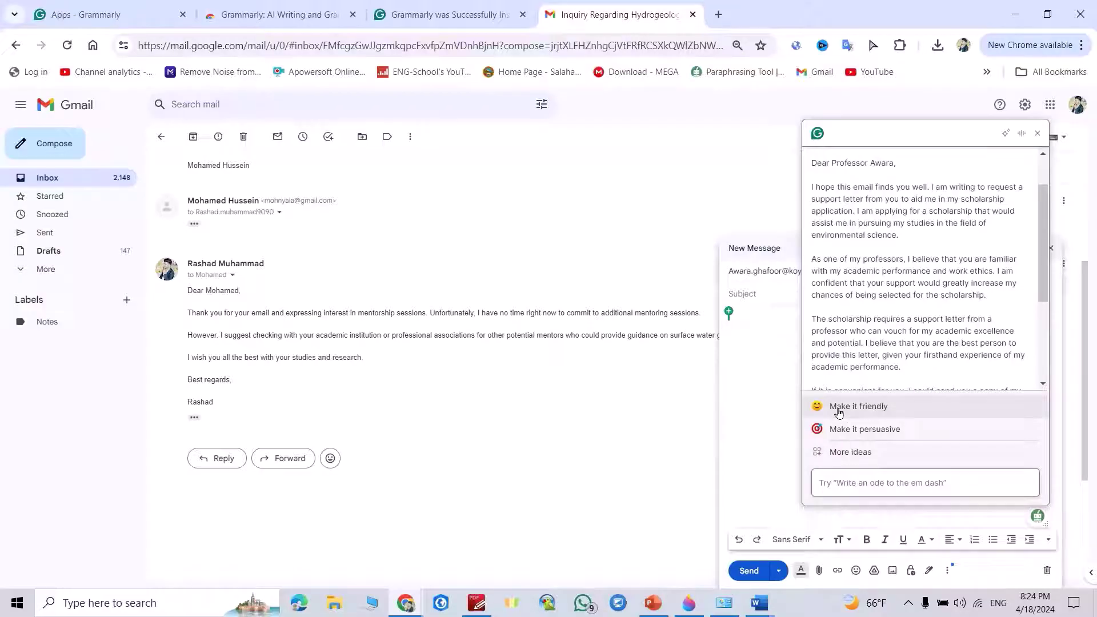
- Have Grammarly rewrite the draft with 'Make it friendly' and review the new version
click(839, 408)
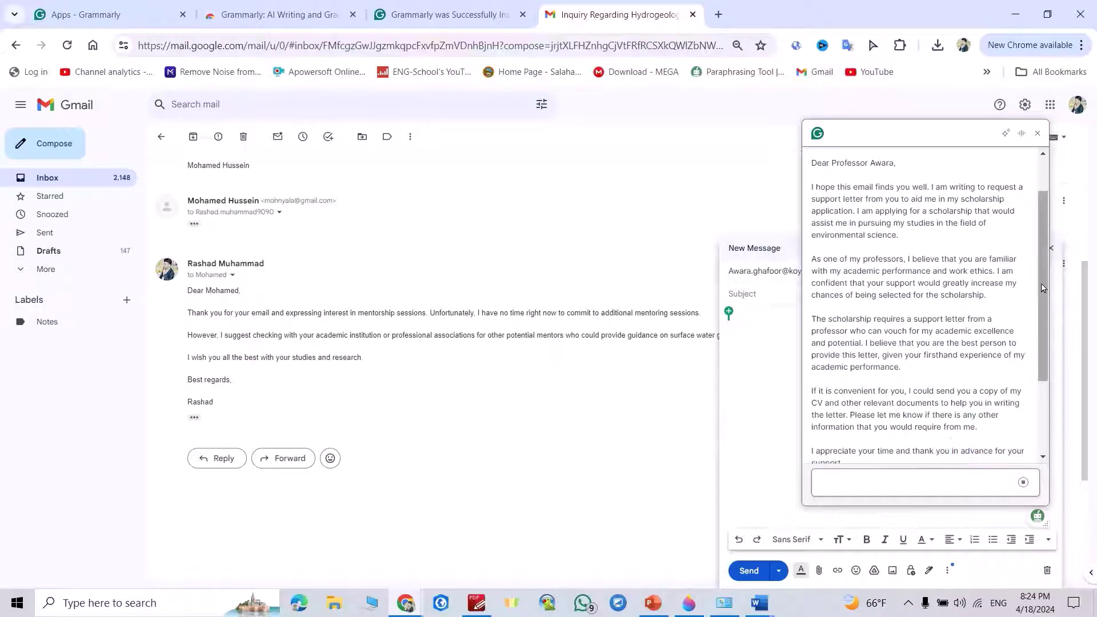
drag(1044, 328, 1043, 399)
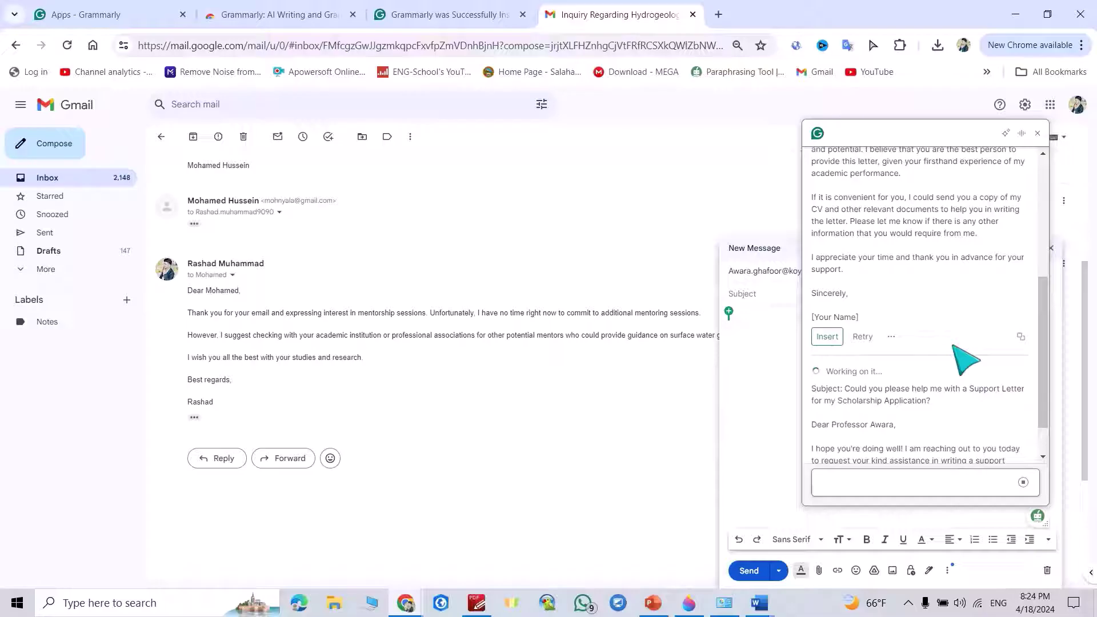
scroll(1047, 395, down, 2)
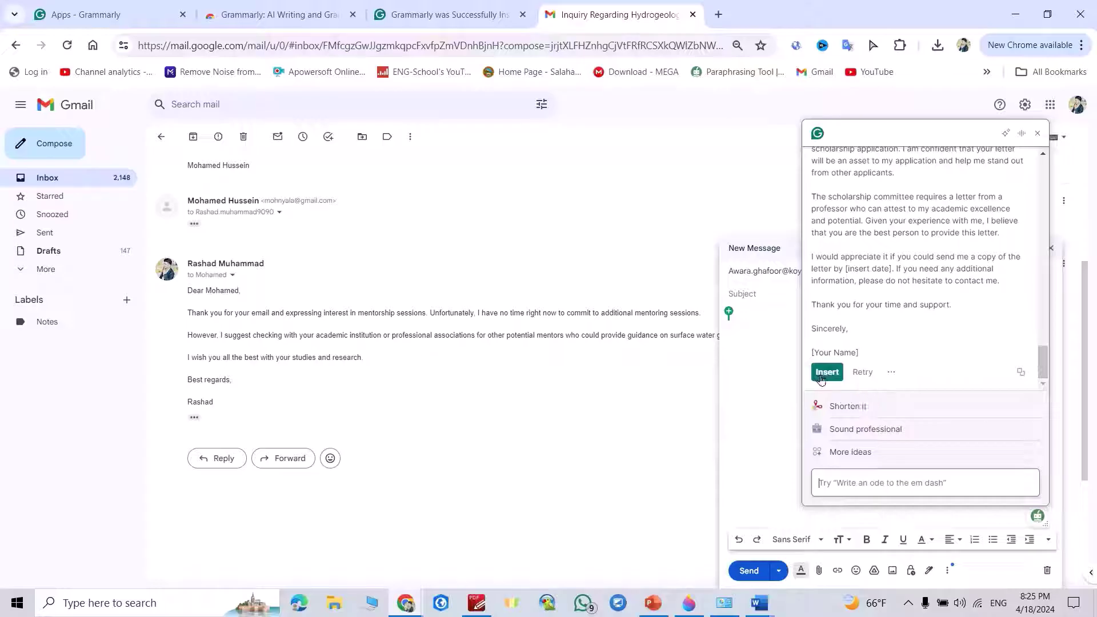
- Insert the 'Request for Support Letter for Scholarship Application' draft, close Grammarly, and send the email
click(821, 374)
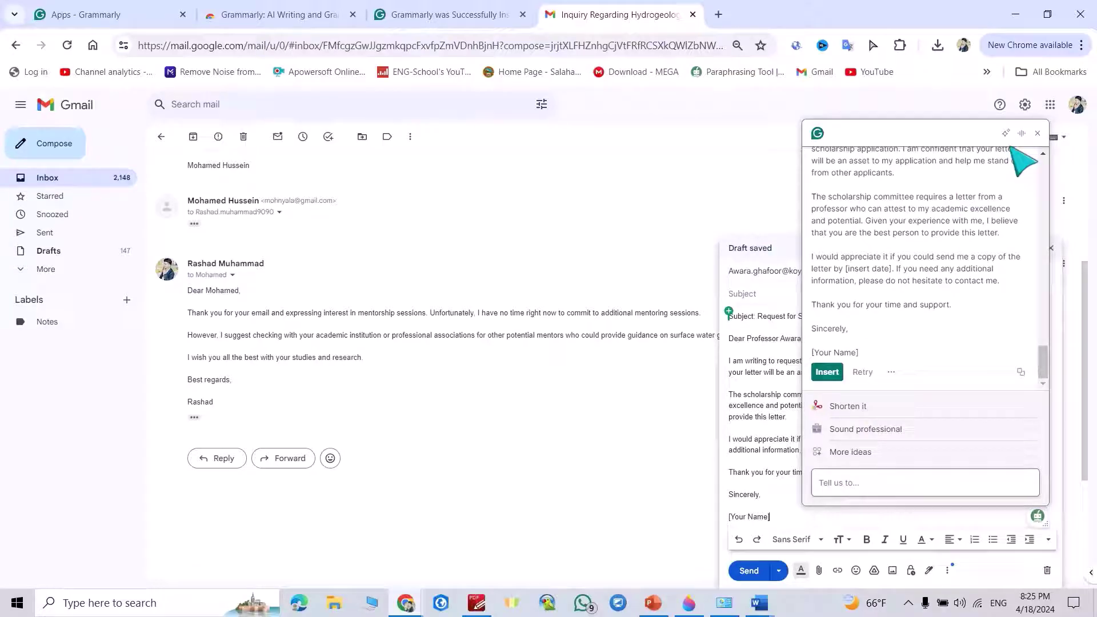
click(1038, 134)
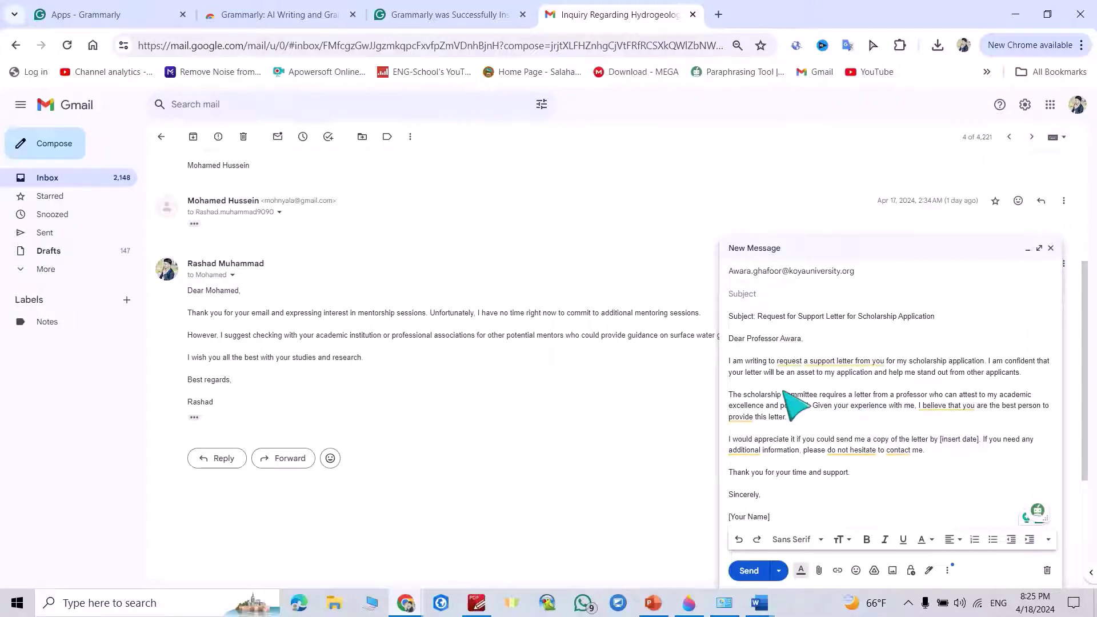
click(752, 573)
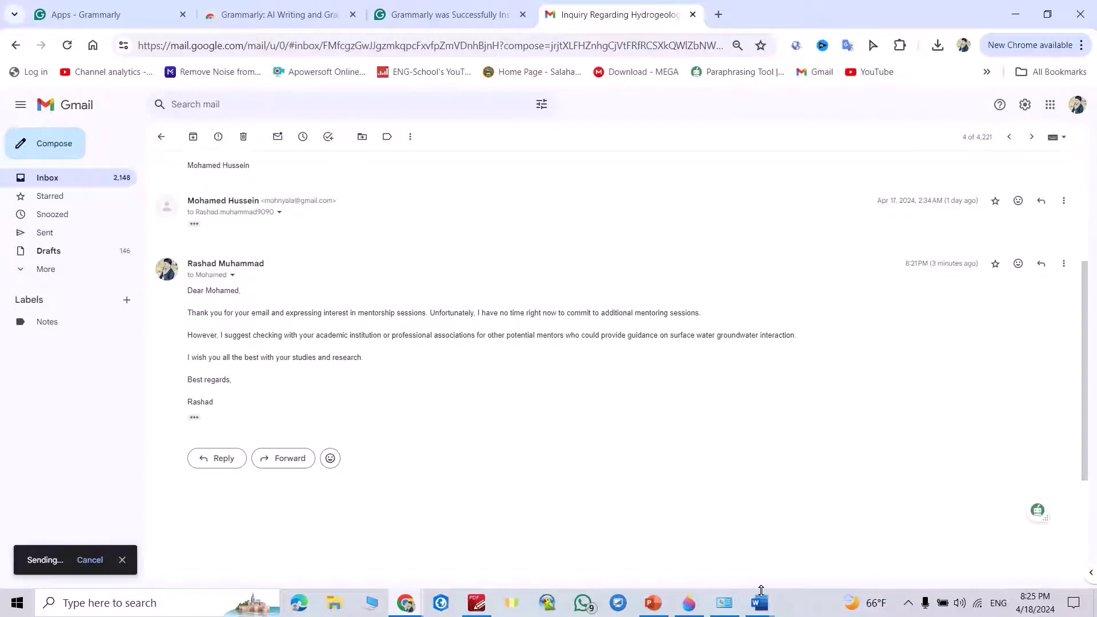